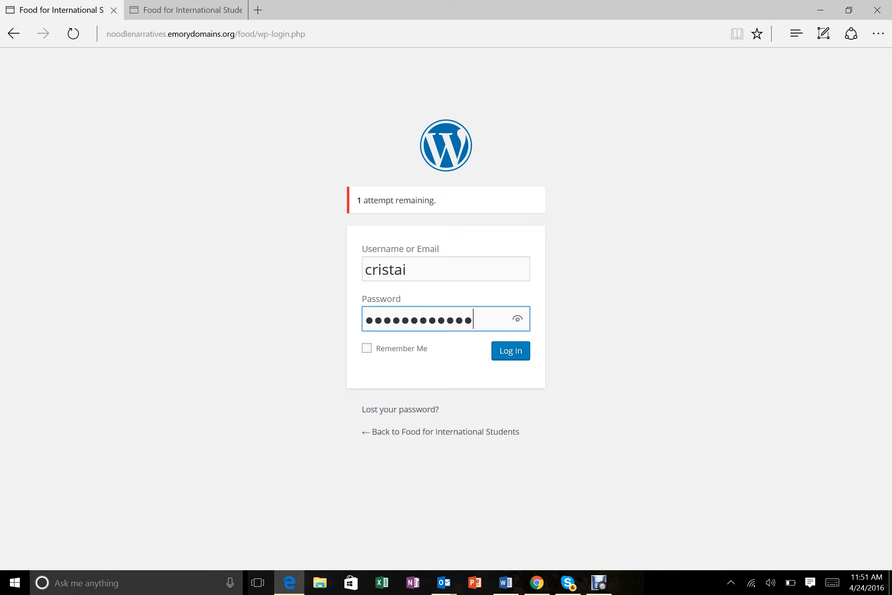
# - Enter the admin password and log in to the Food for International Students Dashboard
pyautogui.write('aa')
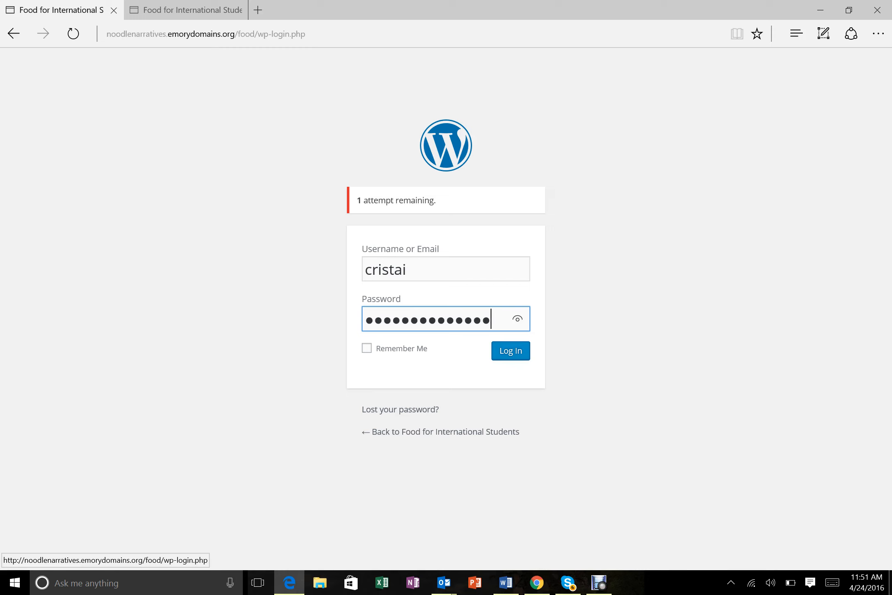
pyautogui.press('Tab')
pyautogui.press('Return')
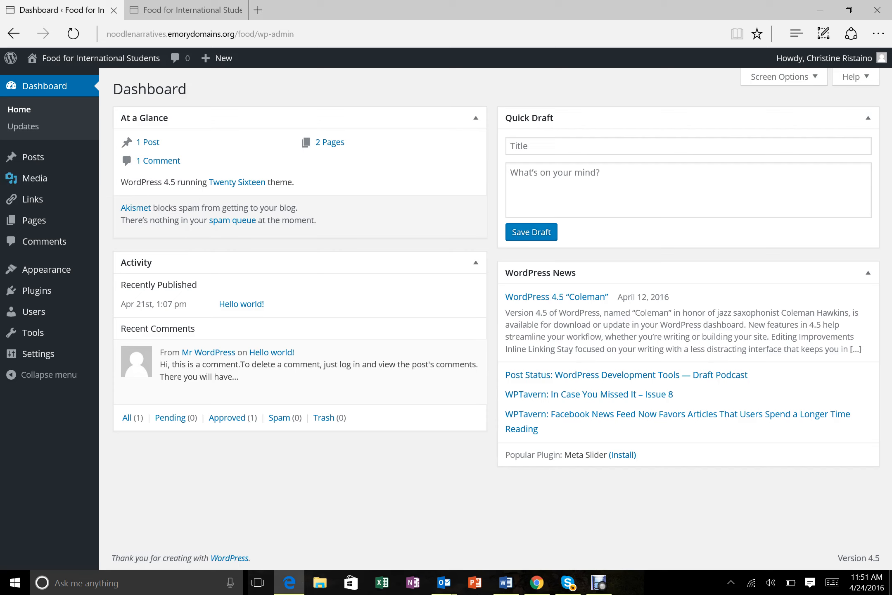
# - From Pages > All Pages, open the About page in the editor
pyautogui.moveTo(33, 220)
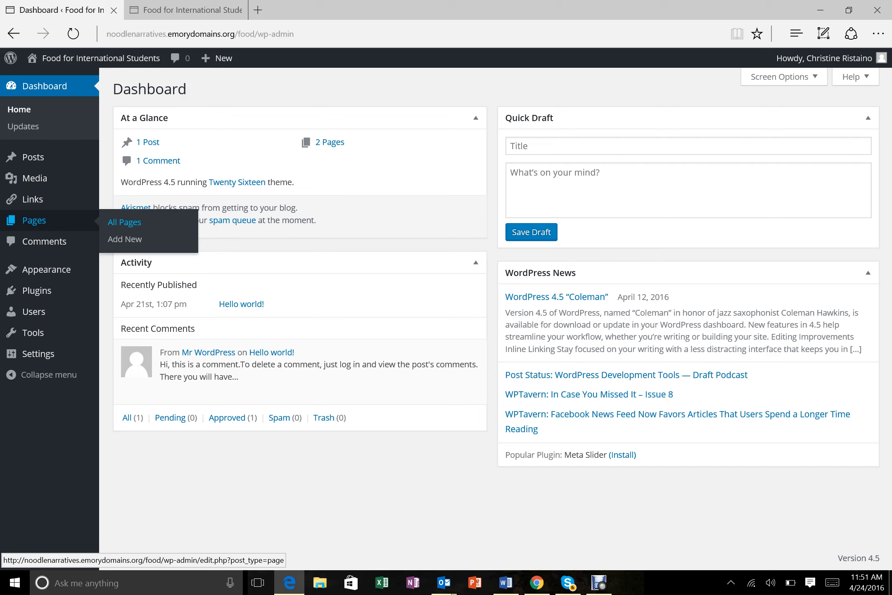
pyautogui.click(124, 222)
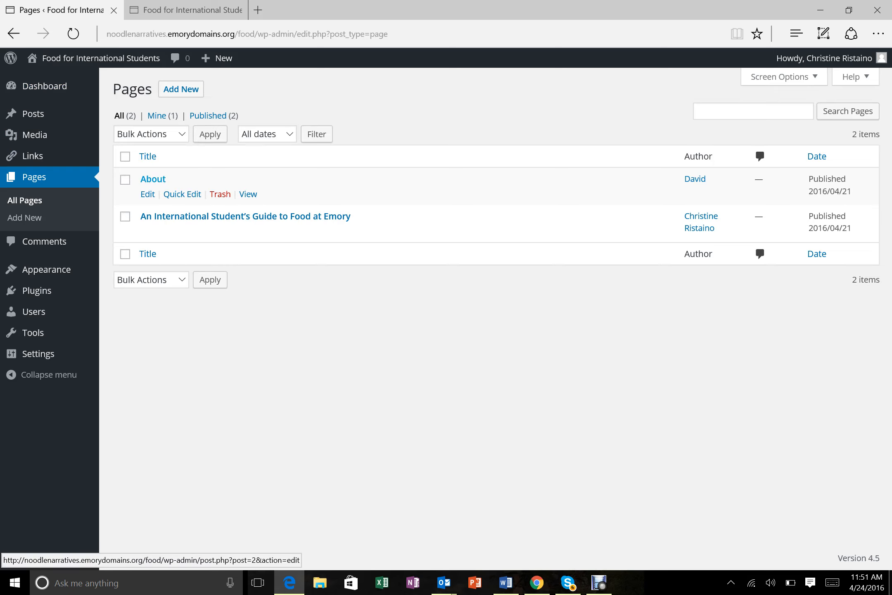
pyautogui.click(153, 178)
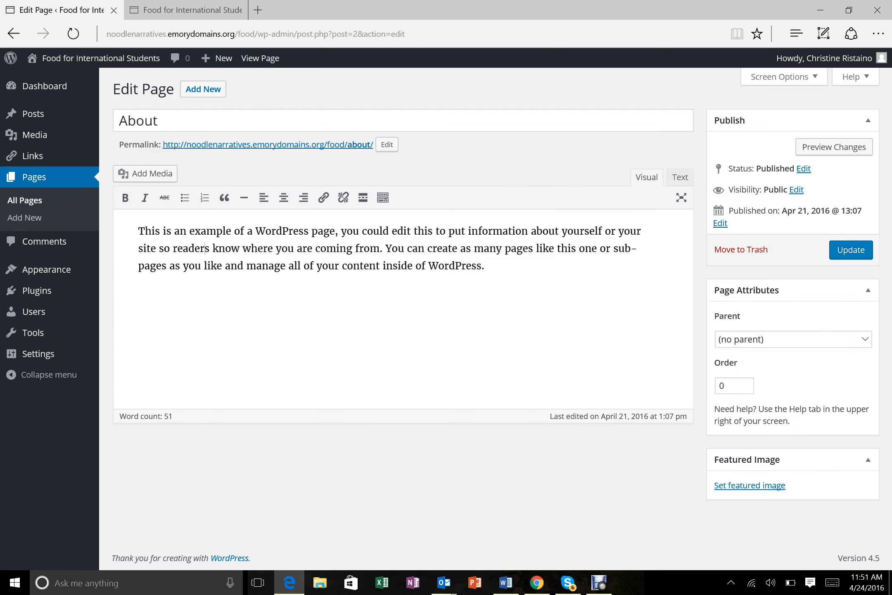
# - Clear the About text and begin the intro: 'Hi, we're students from Chinese/Italian 190'
pyautogui.moveTo(486, 267); pyautogui.dragTo(133, 225)
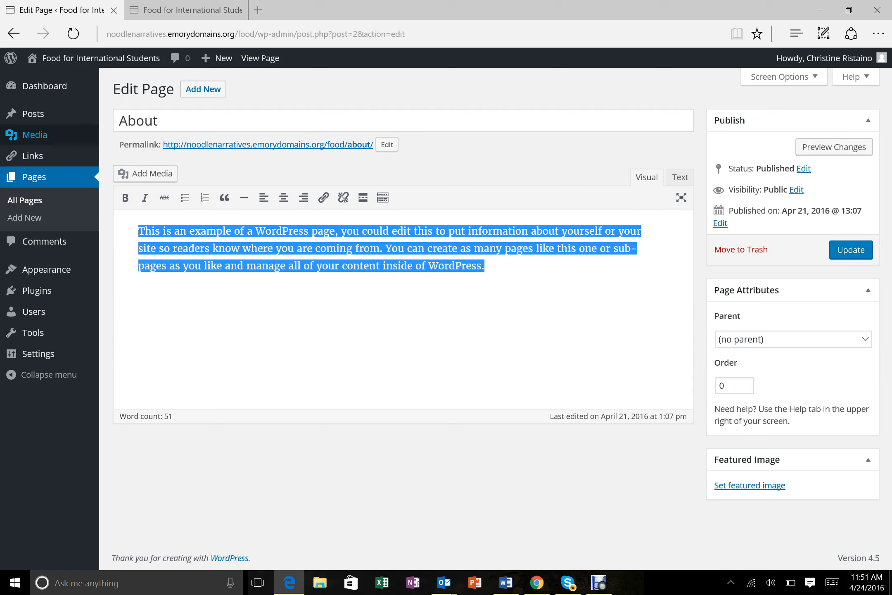
pyautogui.press('BackSpace')
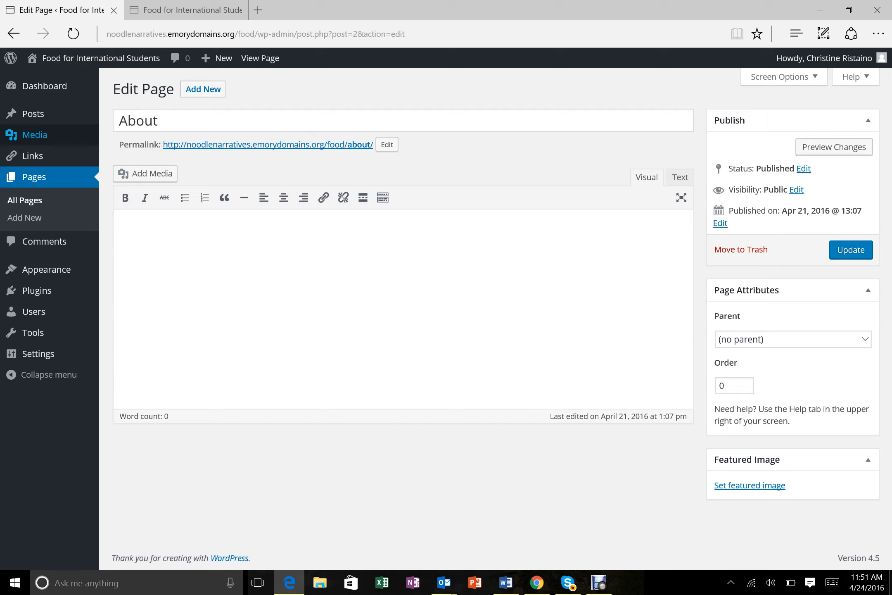
pyautogui.write('Hi , were a')
pyautogui.press('BackSpace')
pyautogui.write('students from C')
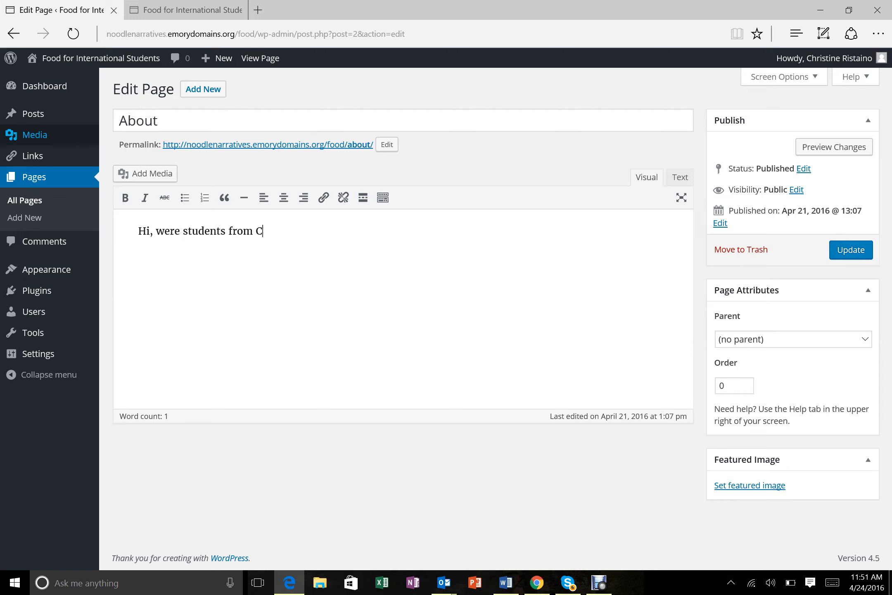
pyautogui.write('Hine')
pyautogui.press('BackSpace')
pyautogui.press('BackSpace')
pyautogui.press('BackSpace')
pyautogui.press('BackSpace')
pyautogui.write('hine')
pyautogui.press('BackSpace')
pyautogui.write('ese/Italian 190 ')
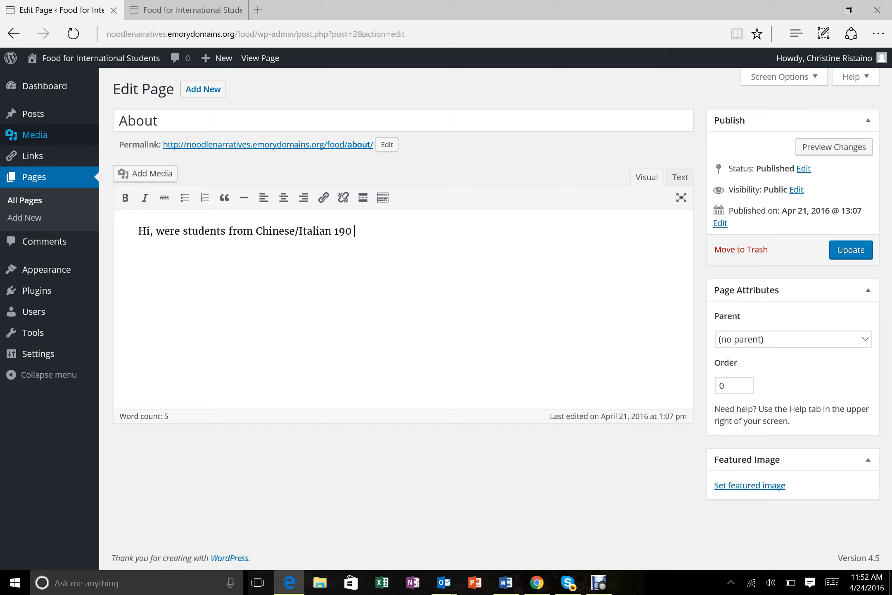
pyautogui.write('and')
# - Finish with 'and we have created a resource page about food for our international students at Emory.' and update
pyautogui.press('BackSpace')
pyautogui.press('BackSpace')
pyautogui.write('and we have created a')
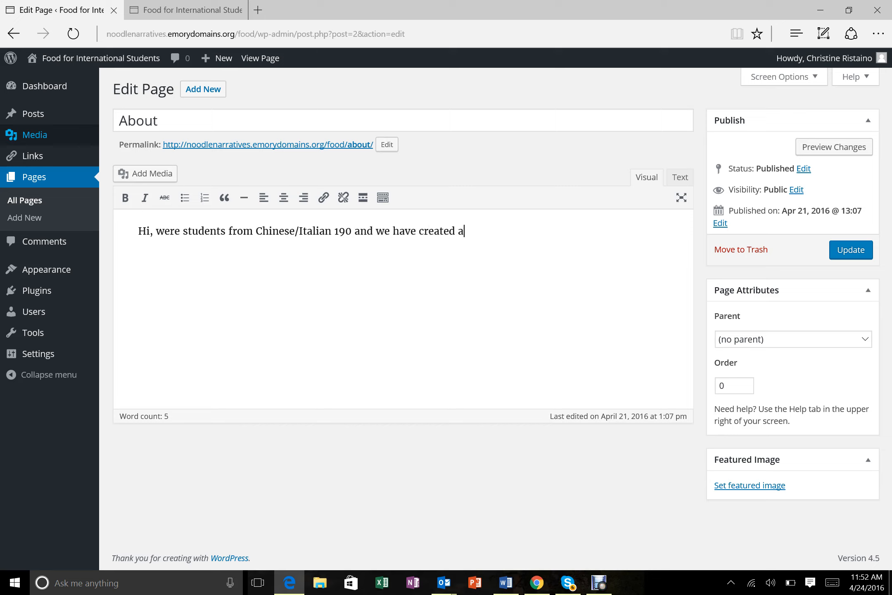
pyautogui.write(' resource page about food')
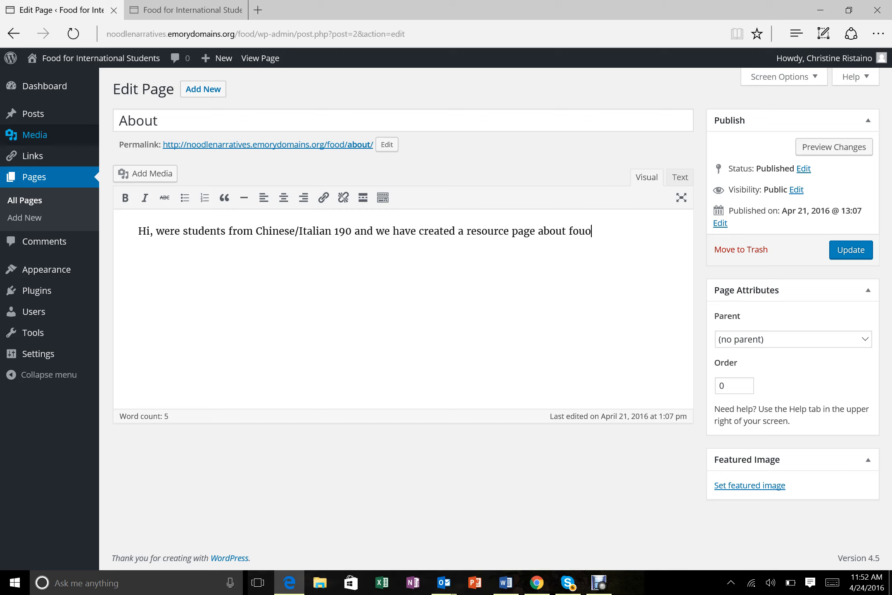
pyautogui.press('BackSpace')
pyautogui.press('BackSpace')
pyautogui.write('od for our I')
pyautogui.press('BackSpace')
pyautogui.write('interna')
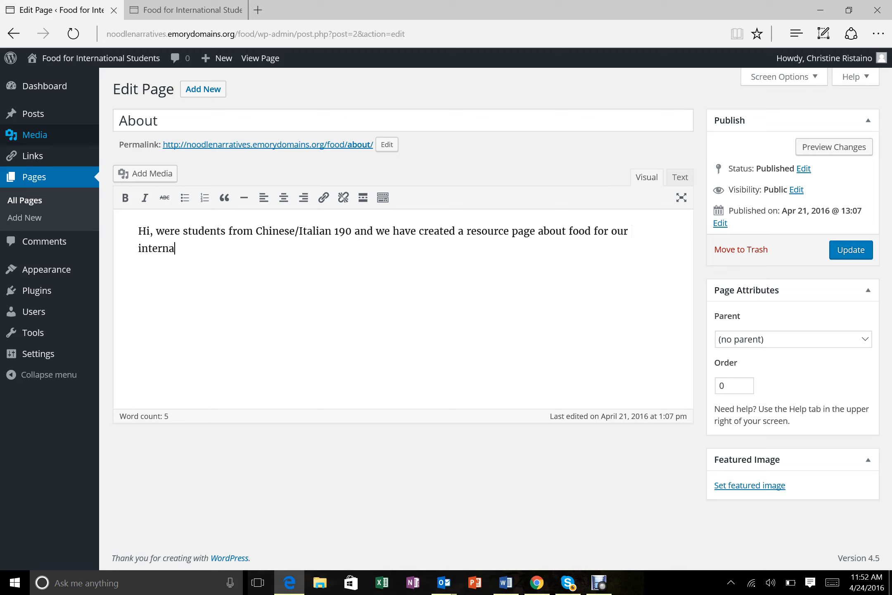
pyautogui.write('tional students at Emory.')
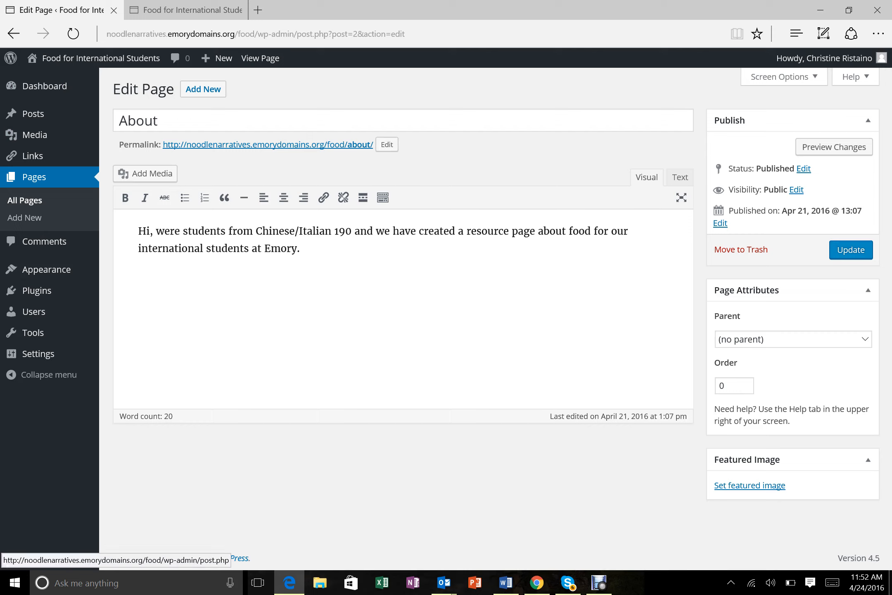
pyautogui.click(851, 249)
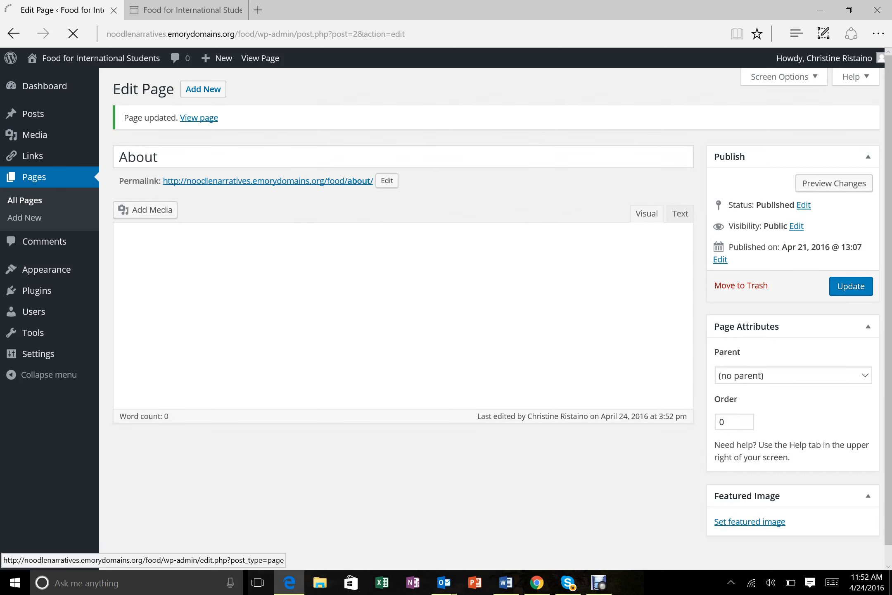
# - Open the Food at Emory guide page, correct its title ending to 'Emory', then return to Pages
pyautogui.click(25, 200)
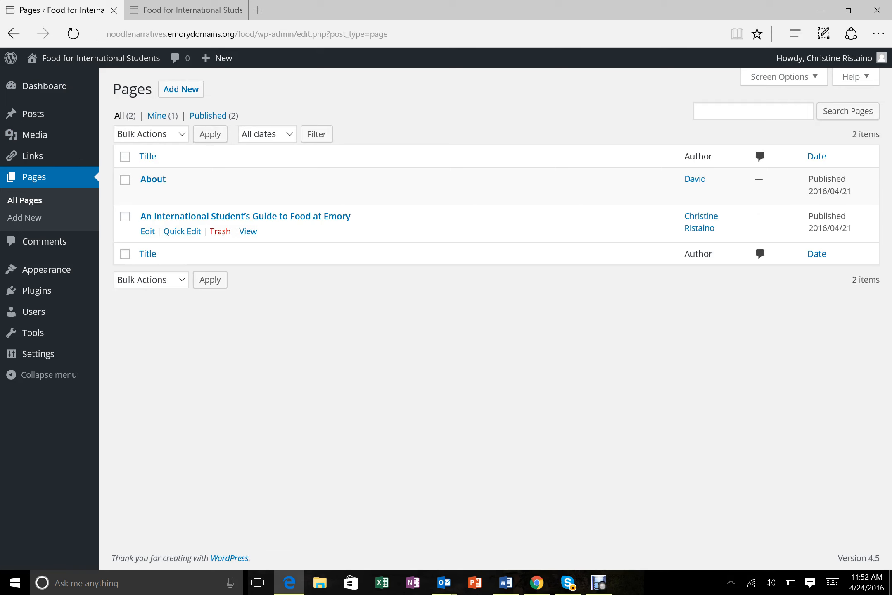
pyautogui.click(245, 216)
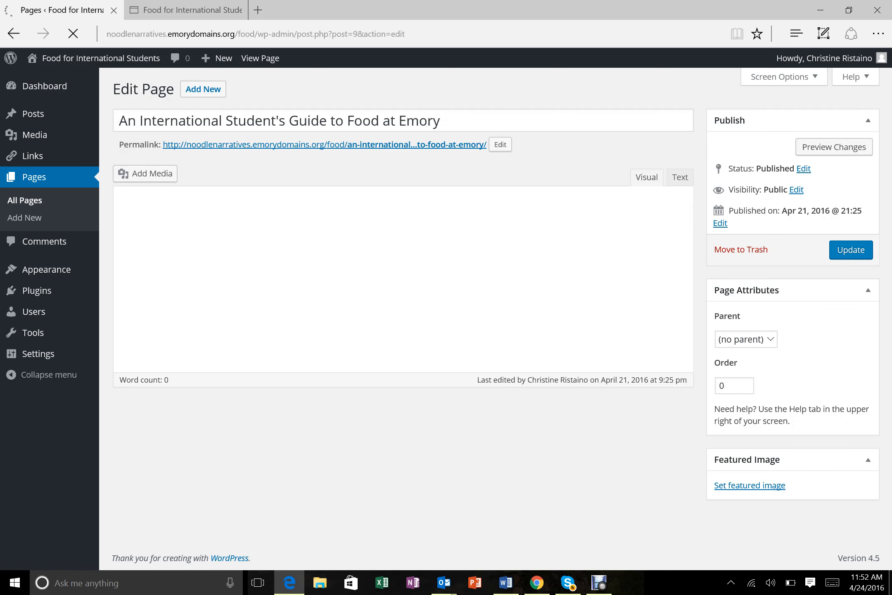
pyautogui.click(441, 120)
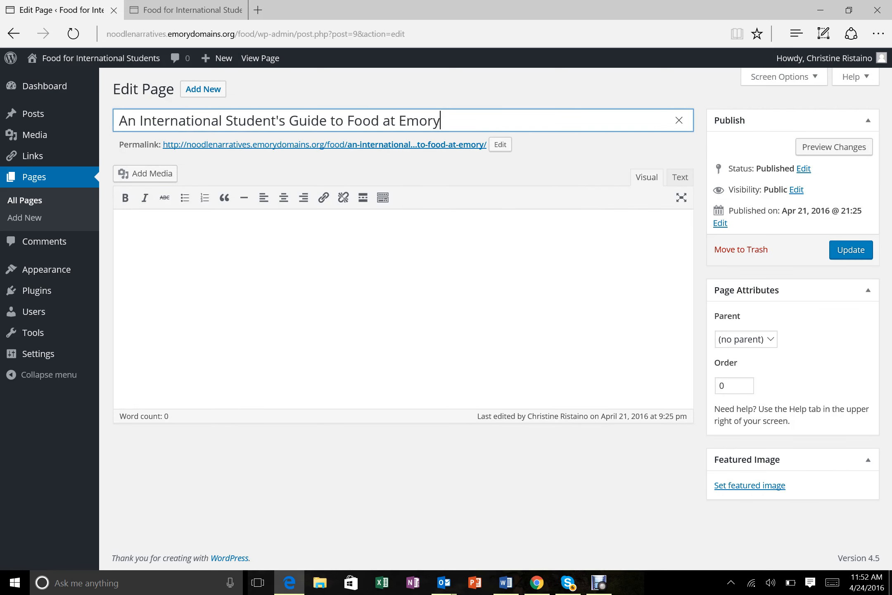
pyautogui.press('BackSpace')
pyautogui.press('BackSpace')
pyautogui.write('ry')
pyautogui.click(139, 230)
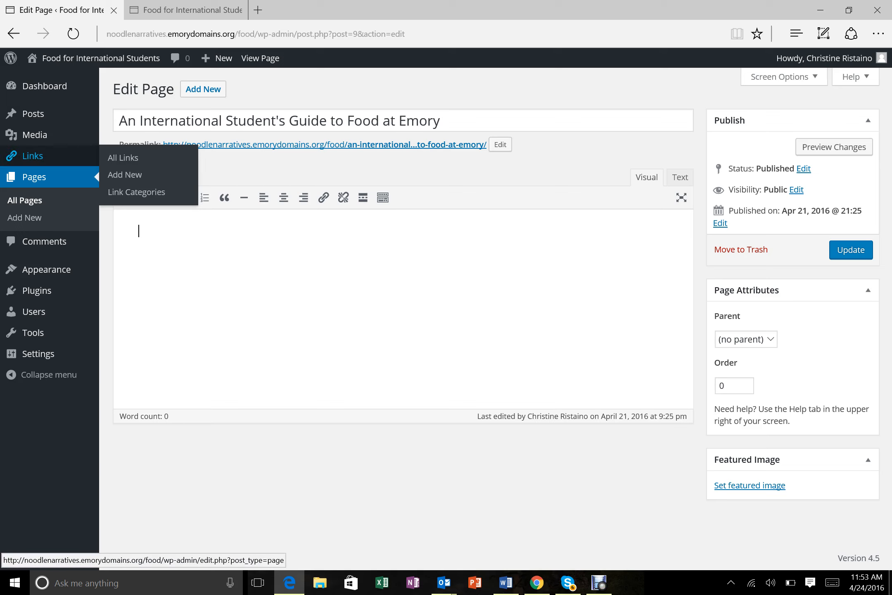
pyautogui.click(34, 177)
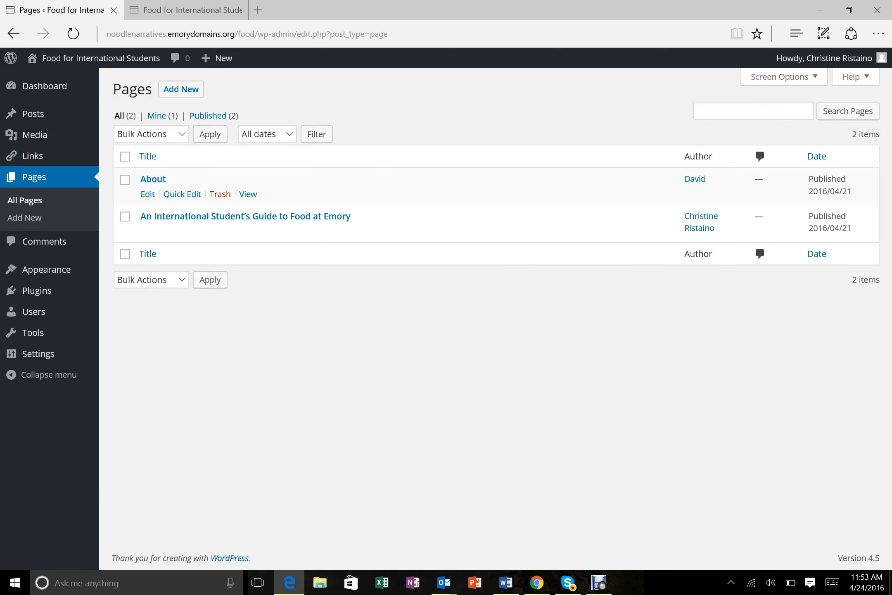
# - Publish a new page titled 'The DUC', then start another blank page
pyautogui.click(181, 89)
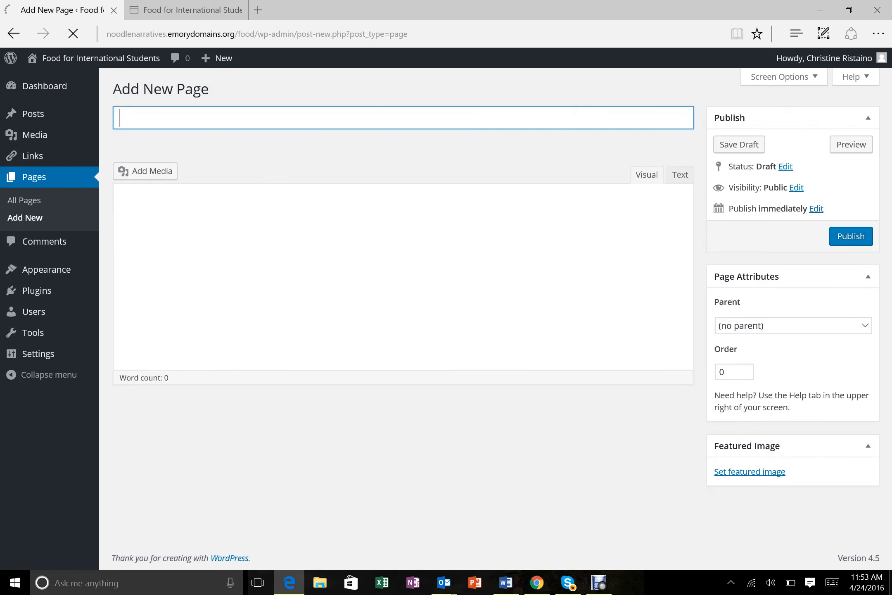
pyautogui.write('Th')
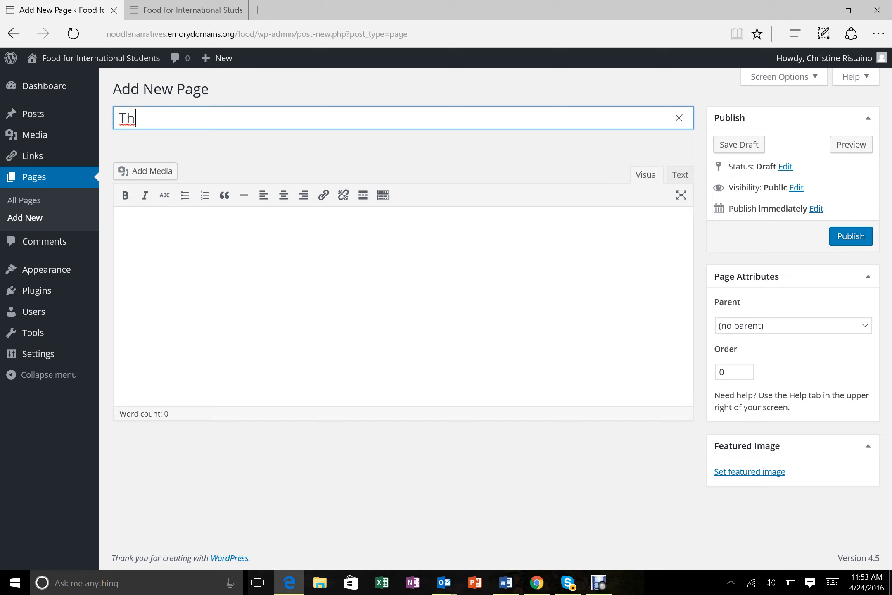
pyautogui.write('e d\\\\\\')
pyautogui.press('BackSpace')
pyautogui.press('BackSpace')
pyautogui.press('BackSpace')
pyautogui.press('BackSpace')
pyautogui.write('DUC')
pyautogui.press('Tab')
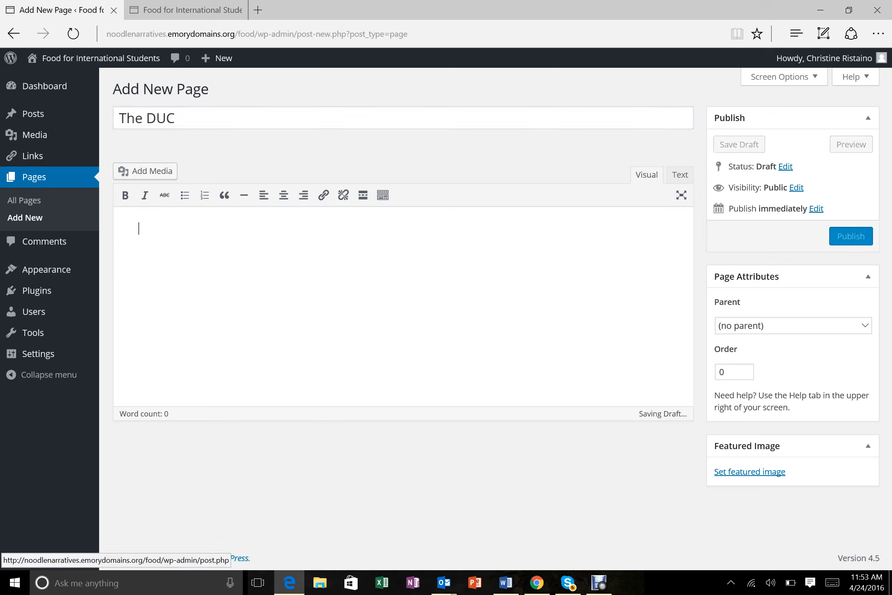
pyautogui.click(851, 236)
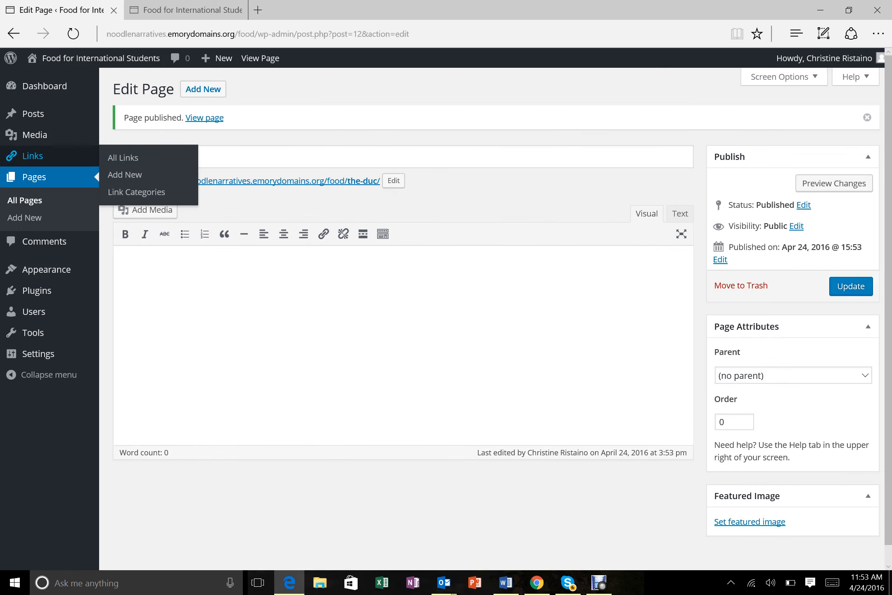
pyautogui.click(25, 218)
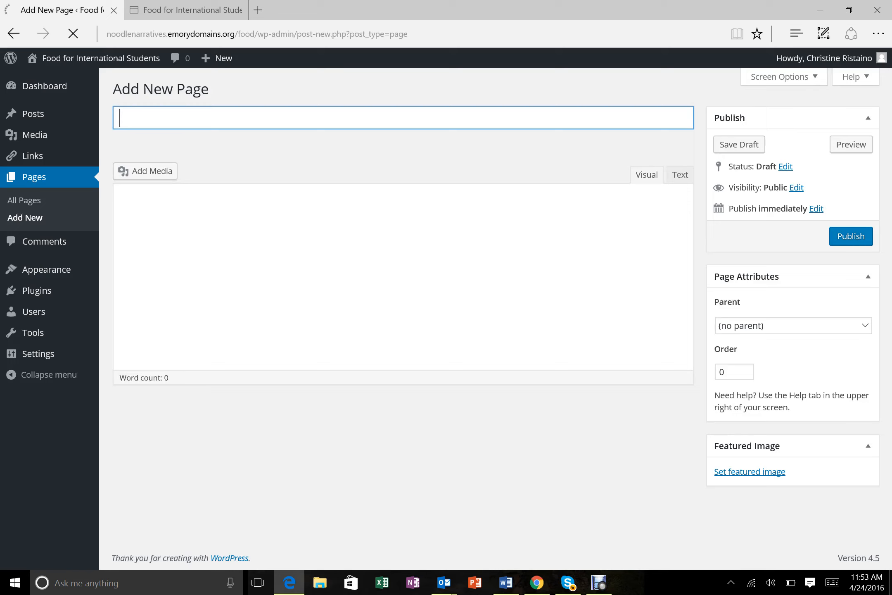
# - Title the new page 'Atlanta', publish it, and return to the All Pages list
pyautogui.write('Atlanta')
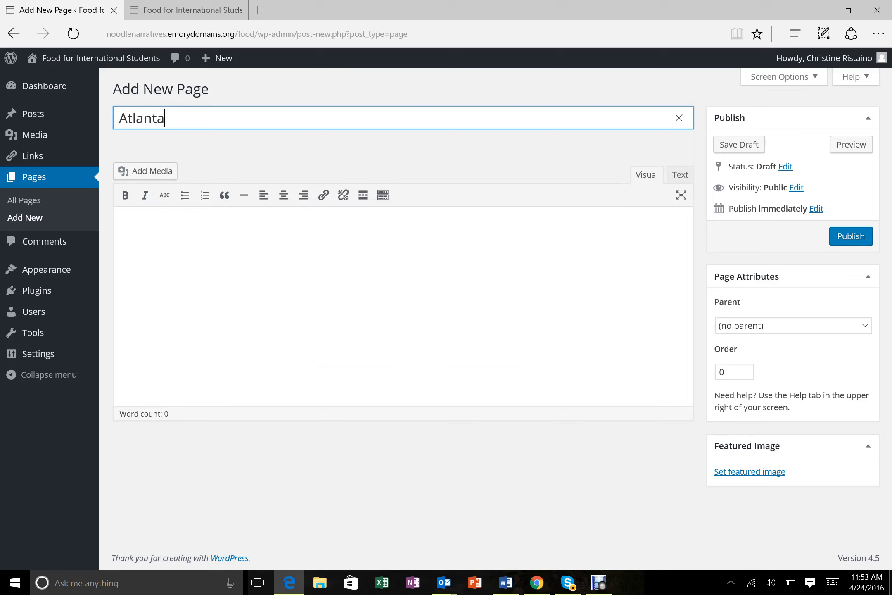
pyautogui.click(139, 228)
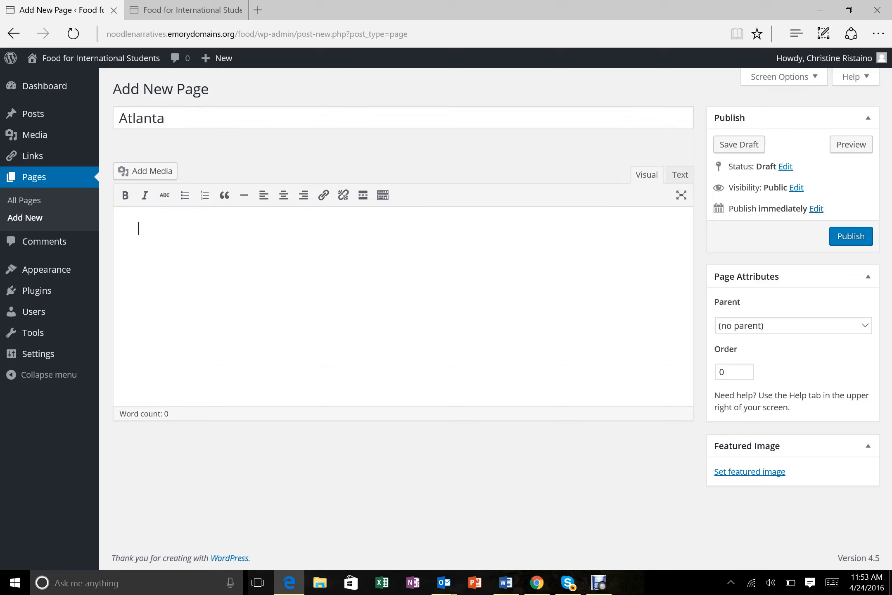
pyautogui.click(851, 236)
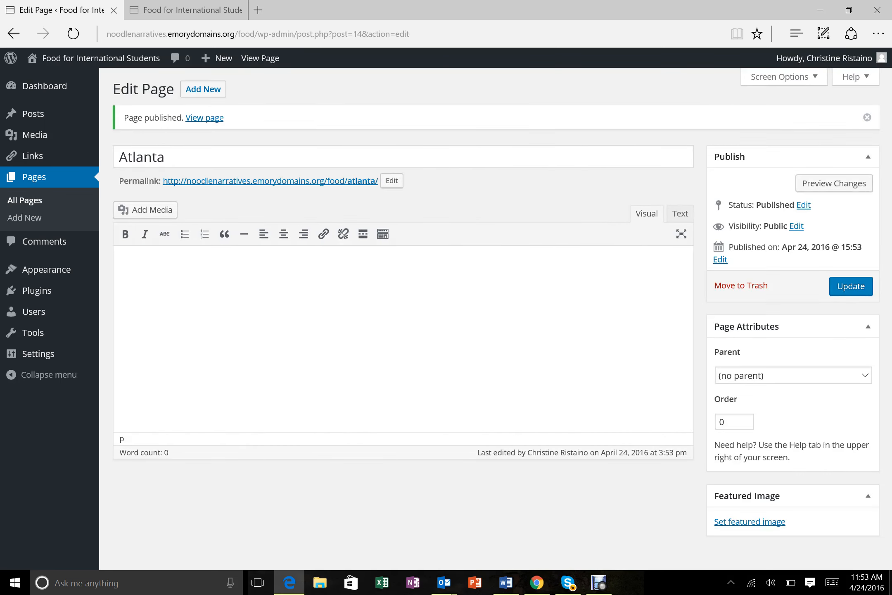
pyautogui.click(25, 201)
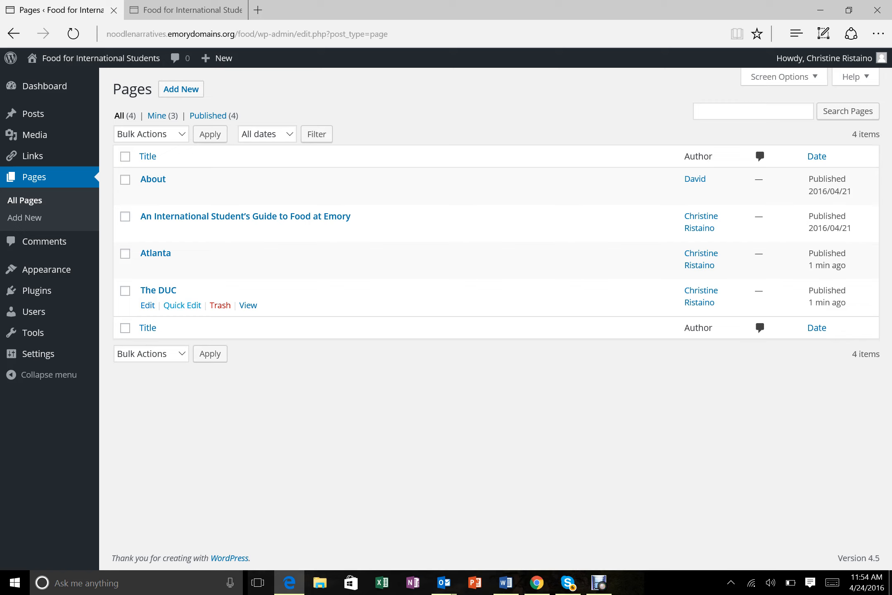
# - In Appearance > Themes, check Twenty Sixteen's details, then live-preview Twenty Fifteen
pyautogui.moveTo(34, 312)
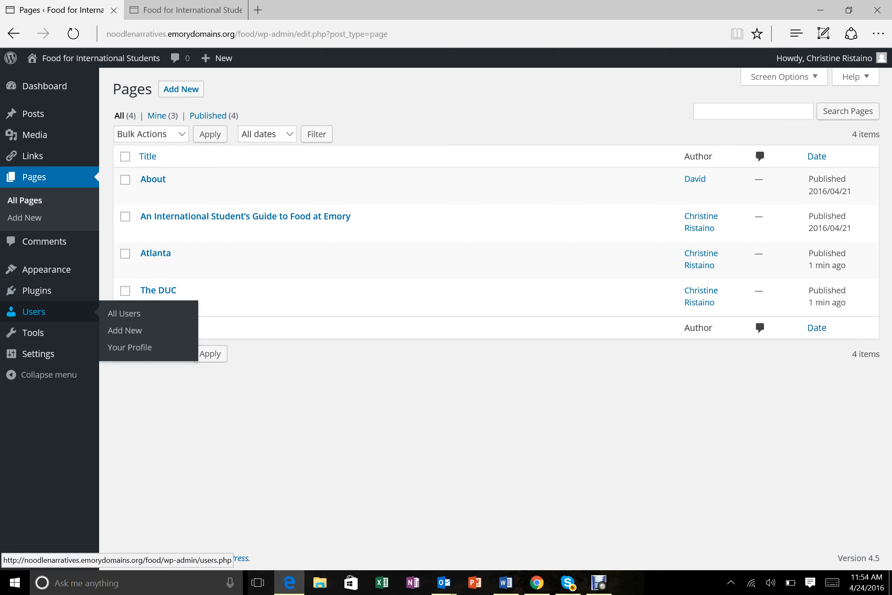
pyautogui.moveTo(37, 291)
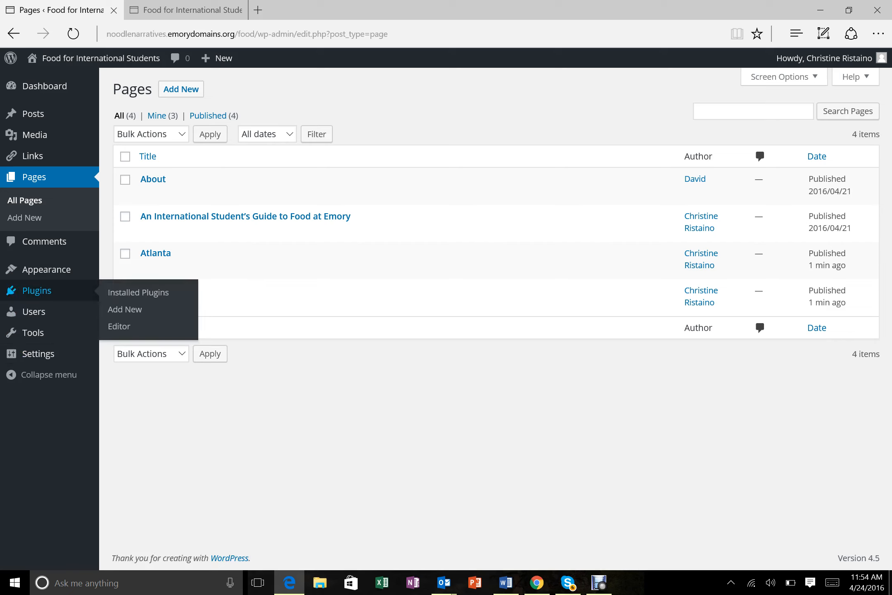
pyautogui.moveTo(46, 269)
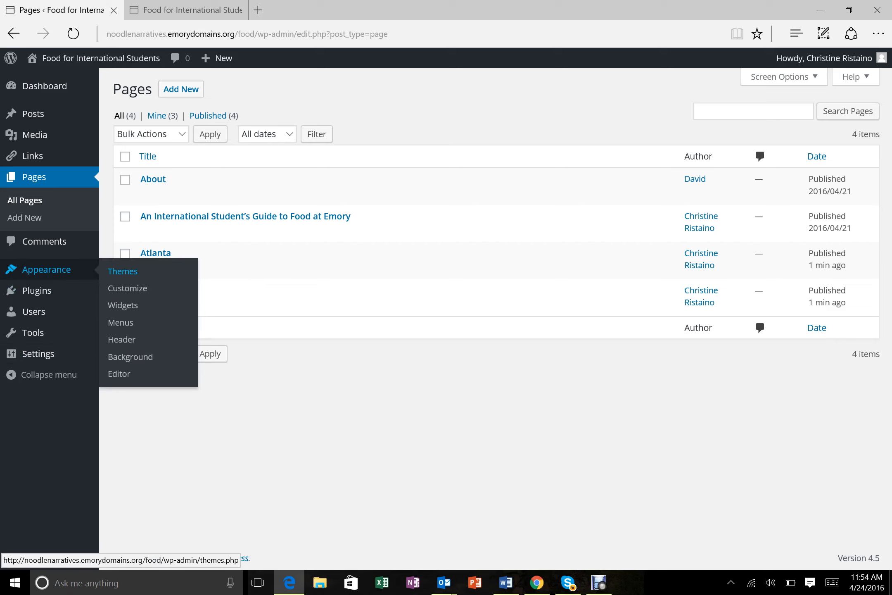
pyautogui.click(122, 271)
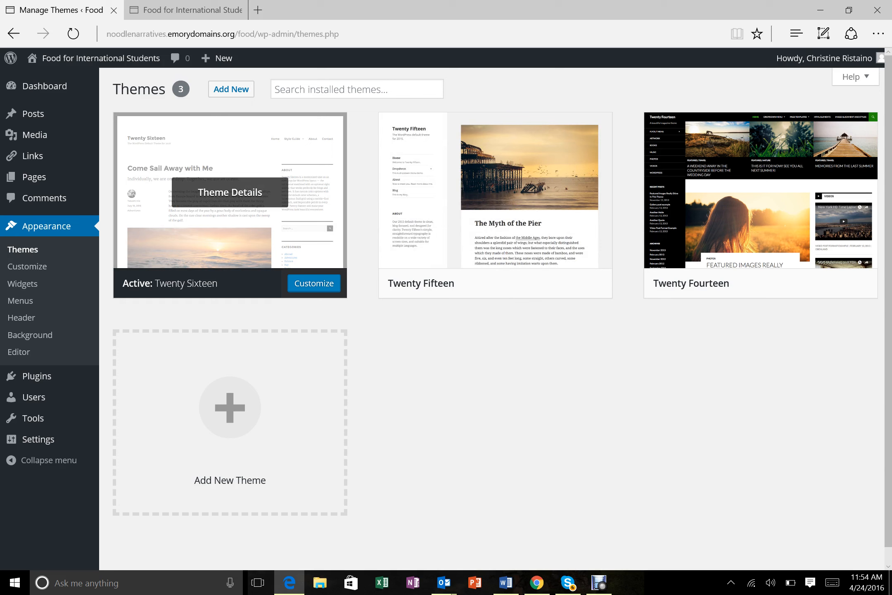
pyautogui.click(230, 193)
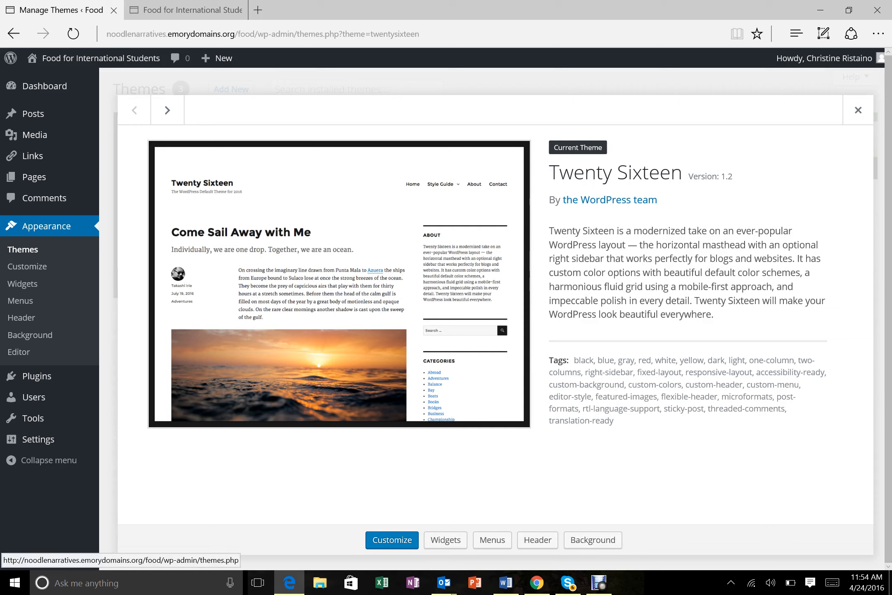
pyautogui.click(47, 226)
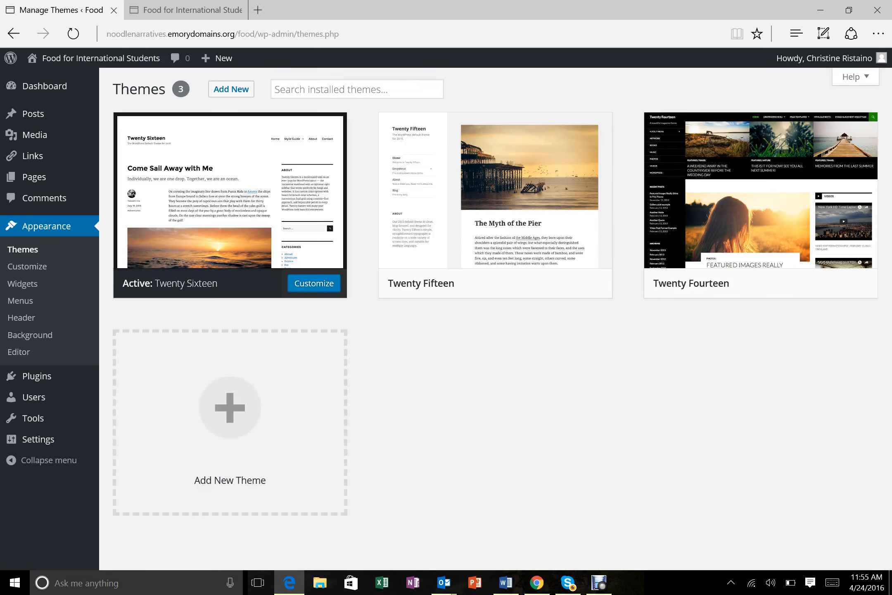
pyautogui.moveTo(496, 192)
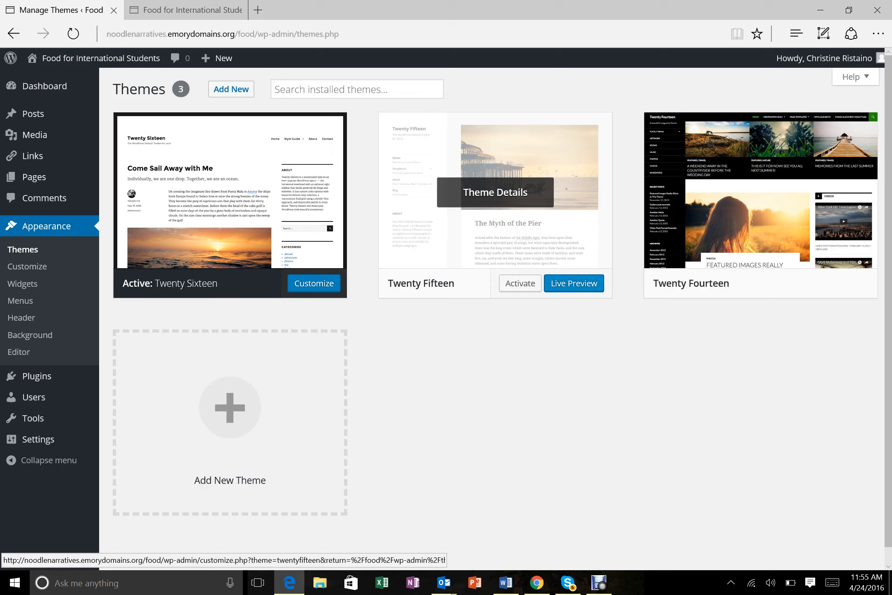
pyautogui.click(574, 283)
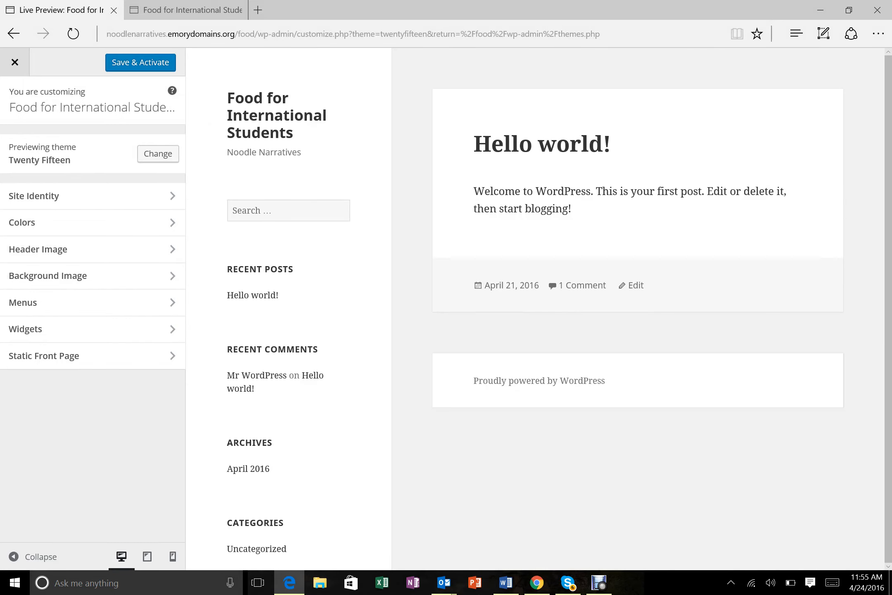
# - Save & Activate Twenty Fifteen, visit the public site, and return to the Dashboard
pyautogui.click(141, 63)
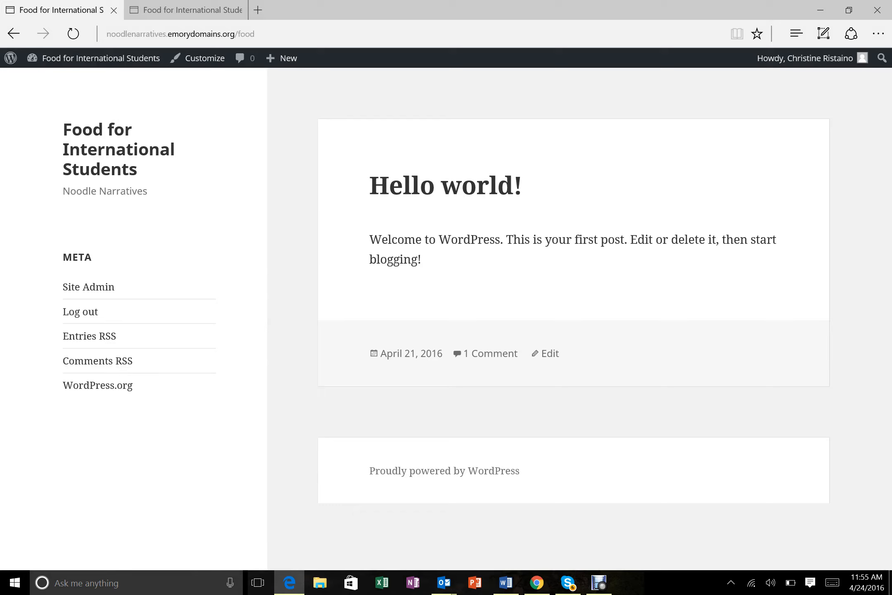
pyautogui.moveTo(99, 58)
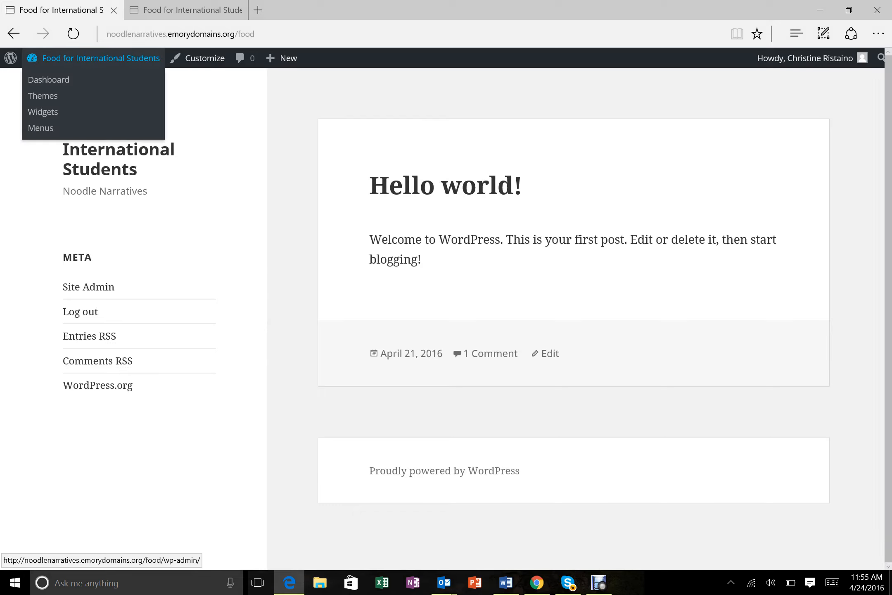
pyautogui.click(49, 79)
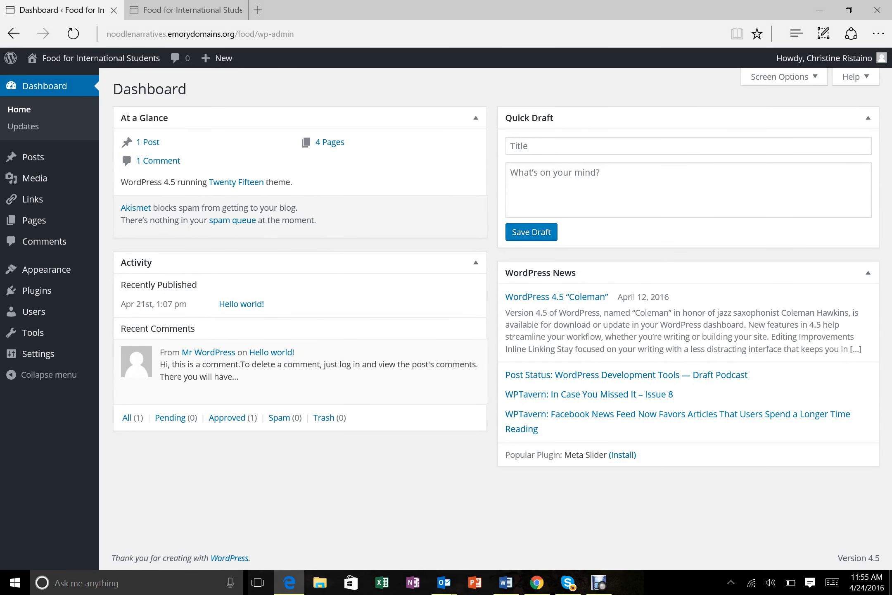
pyautogui.moveTo(101, 57)
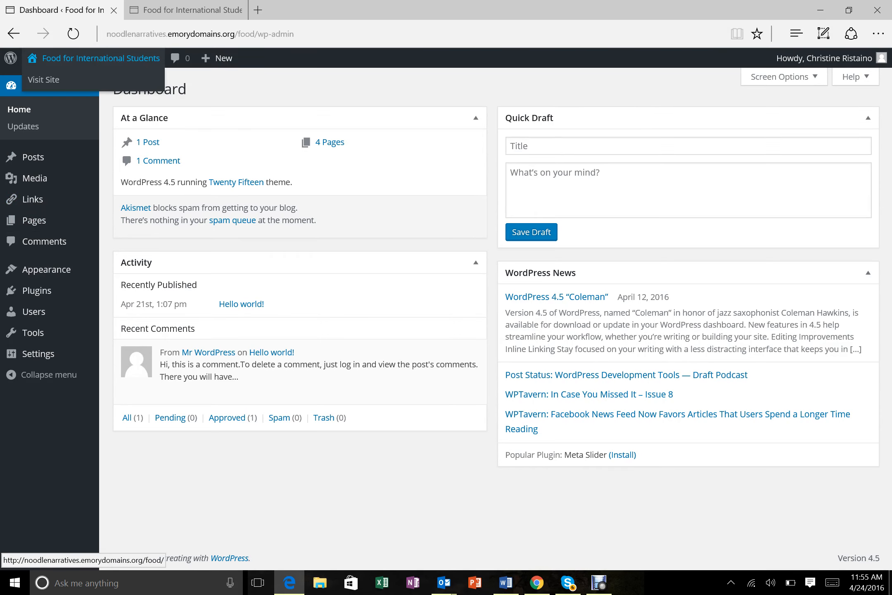
pyautogui.click(44, 80)
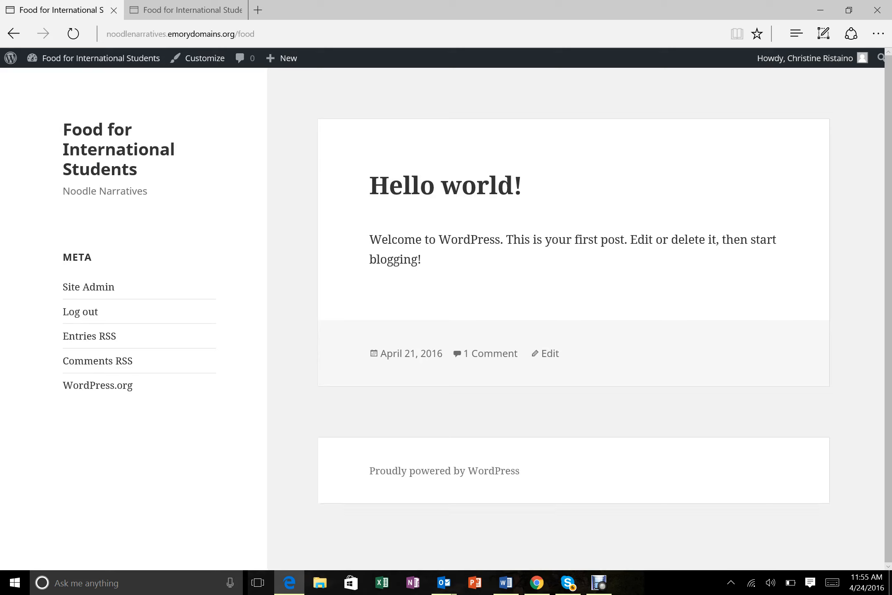
pyautogui.moveTo(100, 58)
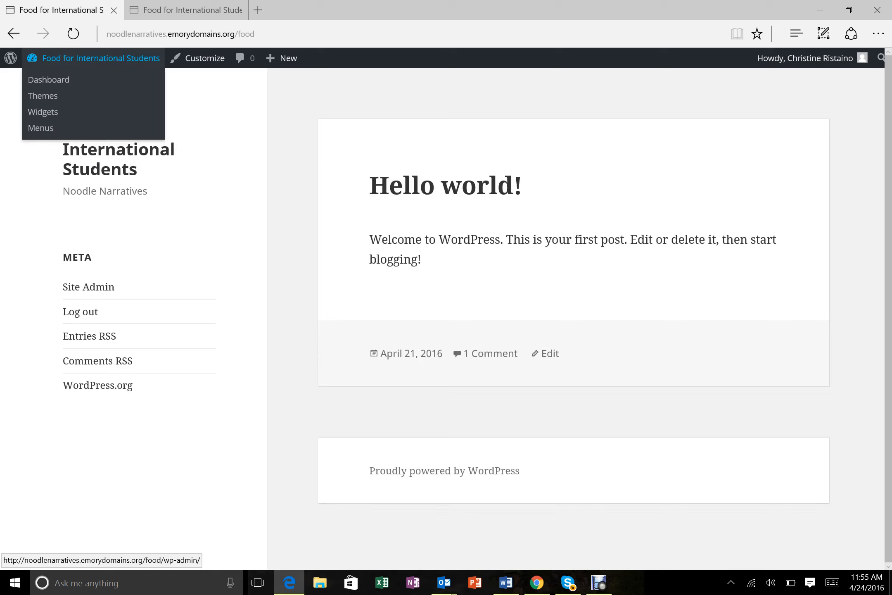
pyautogui.click(49, 79)
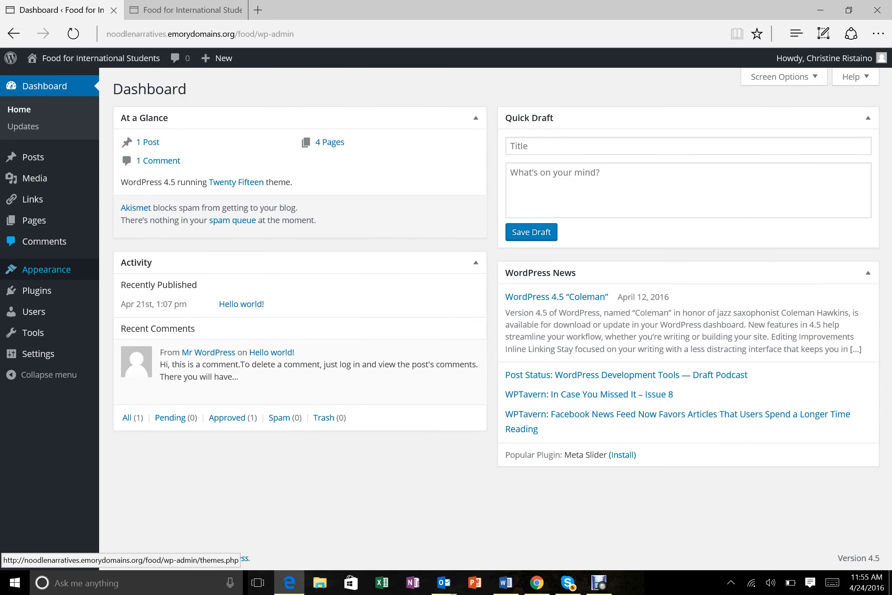
pyautogui.moveTo(46, 270)
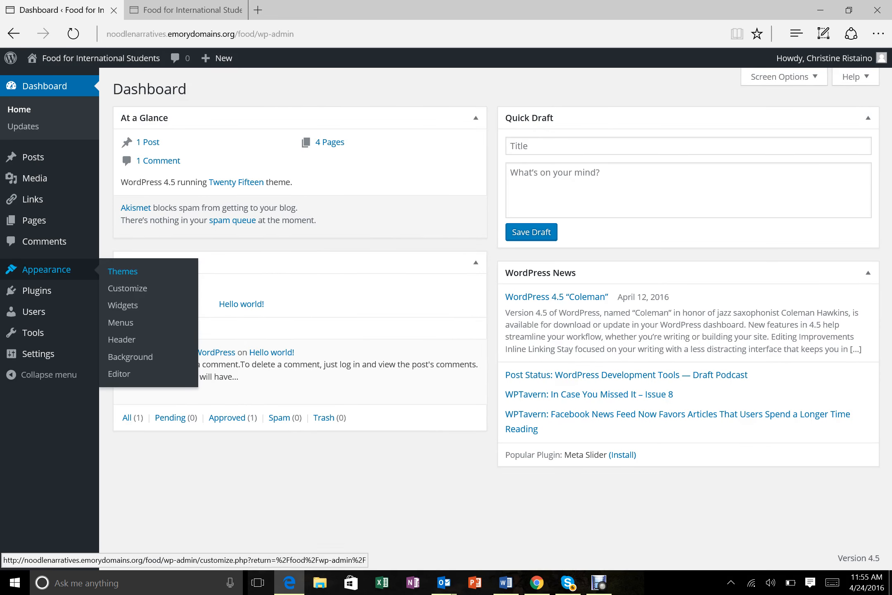
# - In Appearance > Menus, create a new menu named 'Food'
pyautogui.click(121, 322)
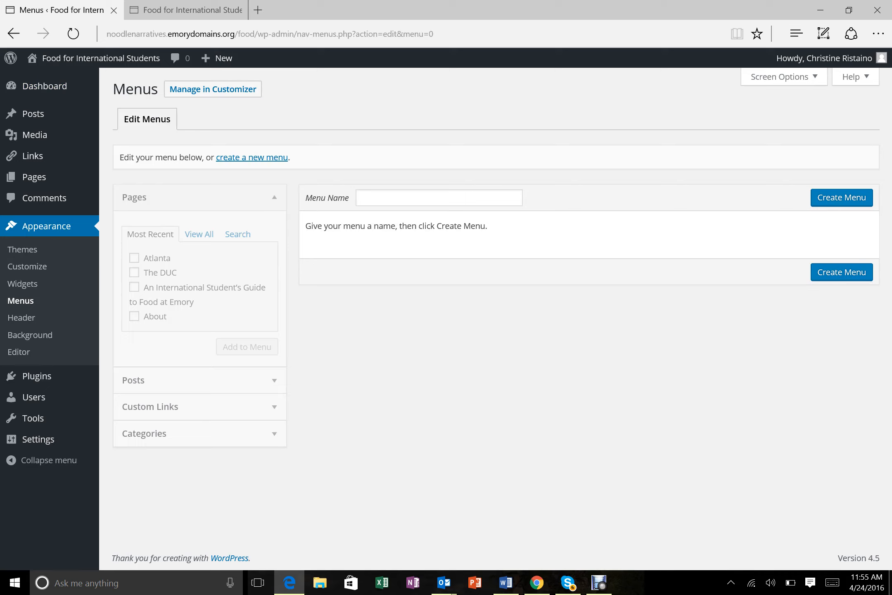
pyautogui.click(439, 198)
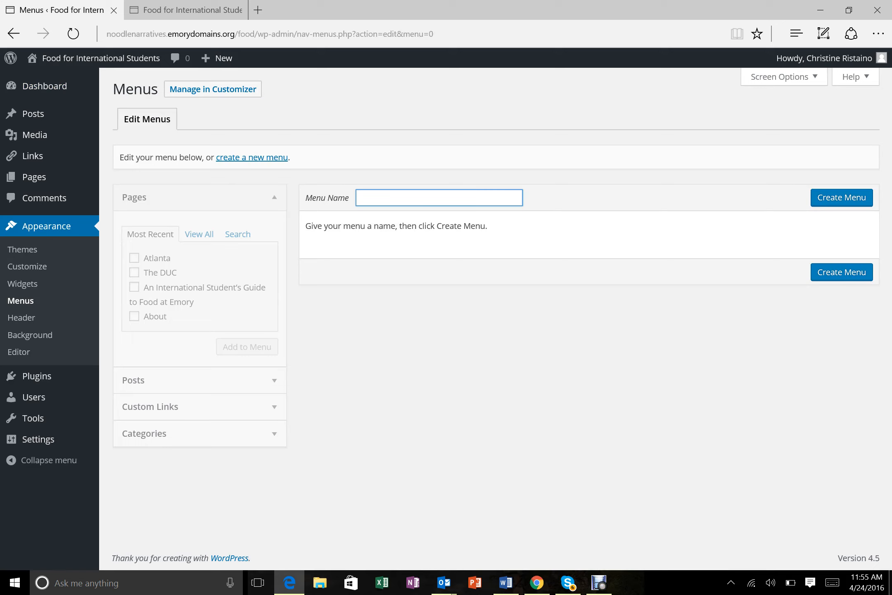
pyautogui.write('Food')
pyautogui.click(841, 197)
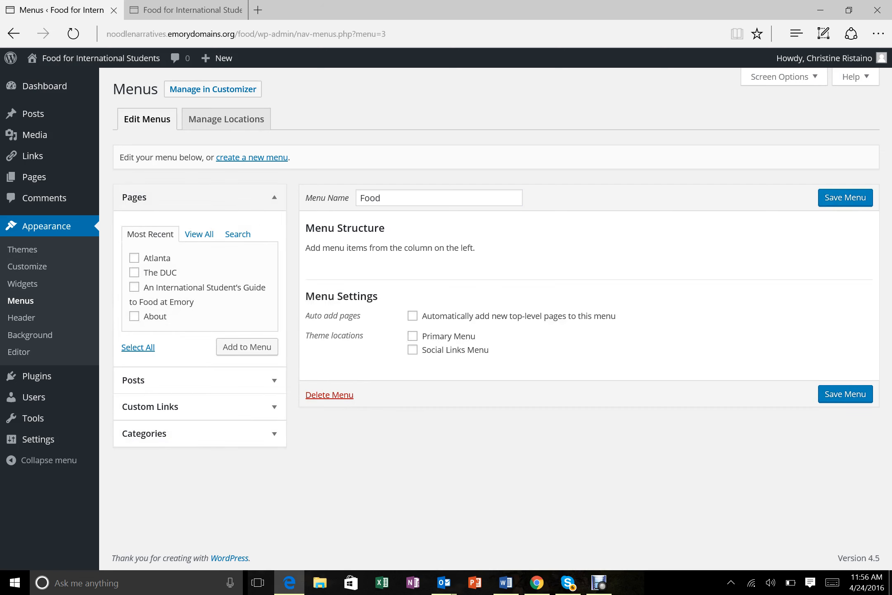
# - Add Atlanta, The DUC, the Food at Emory guide and About pages to the menu and save
pyautogui.click(134, 258)
pyautogui.click(134, 273)
pyautogui.click(134, 287)
pyautogui.click(134, 316)
pyautogui.click(247, 347)
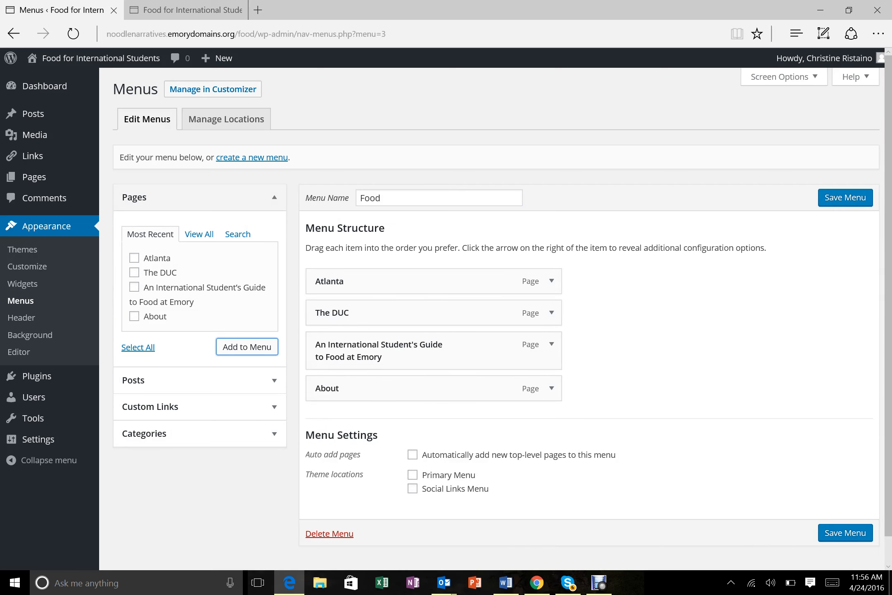
pyautogui.click(845, 197)
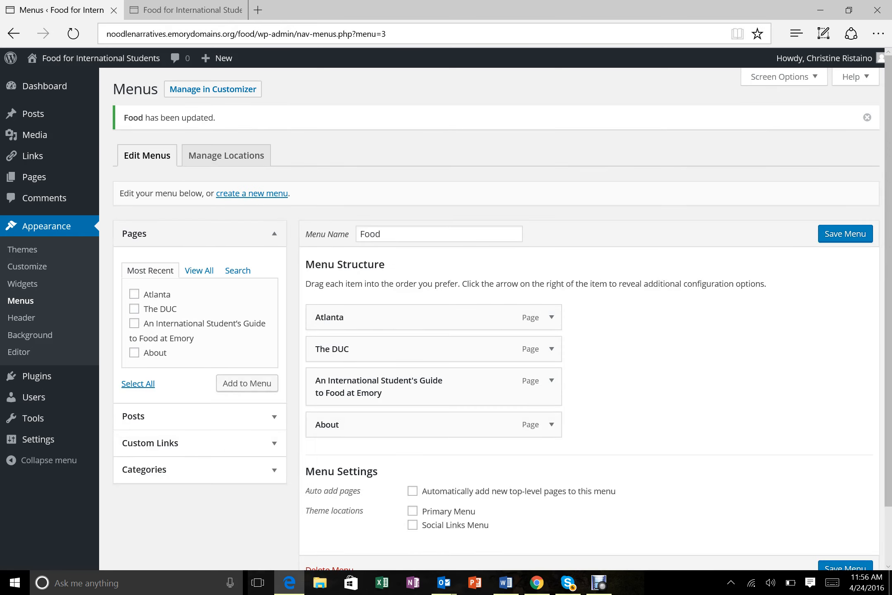
pyautogui.moveTo(44, 86)
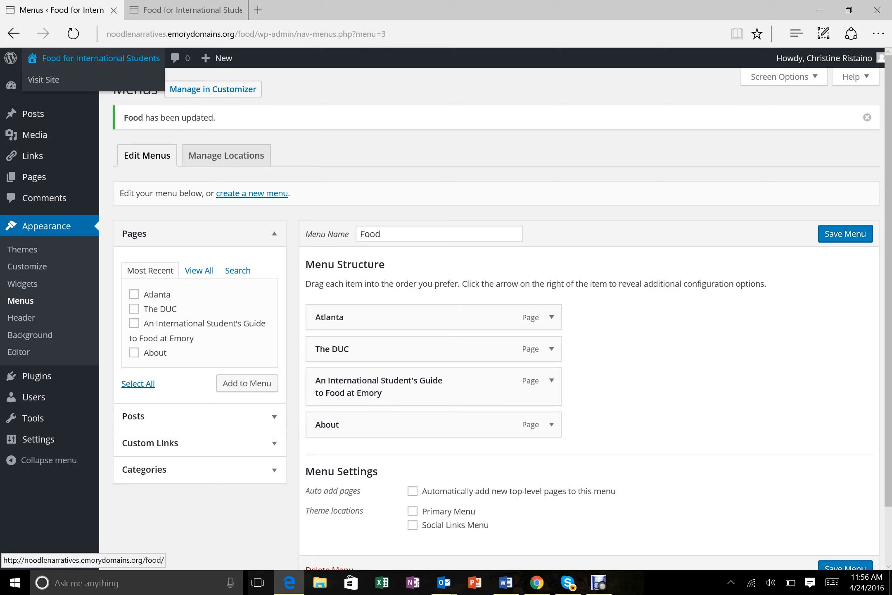
# - View the public site, then go back to the admin Dashboard
pyautogui.click(101, 58)
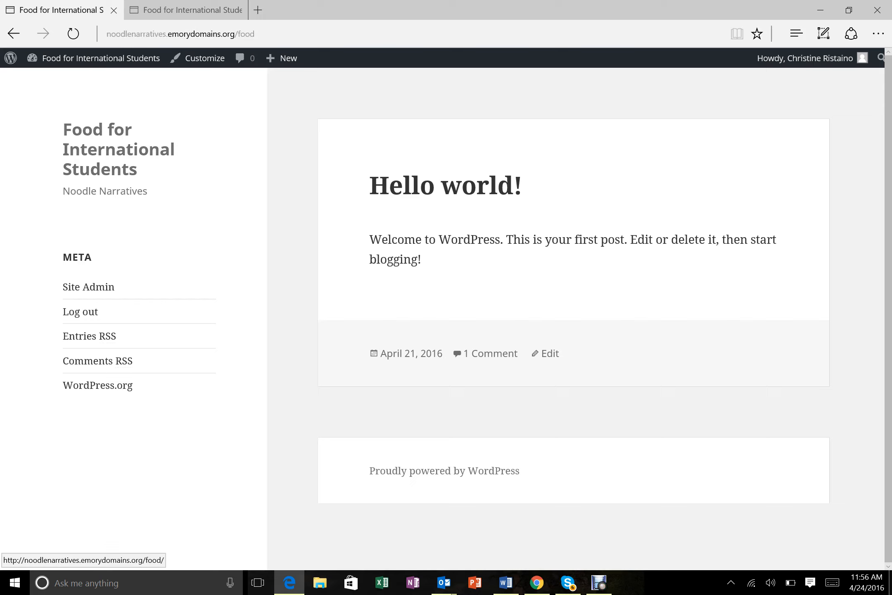
pyautogui.rightClick(80, 160)
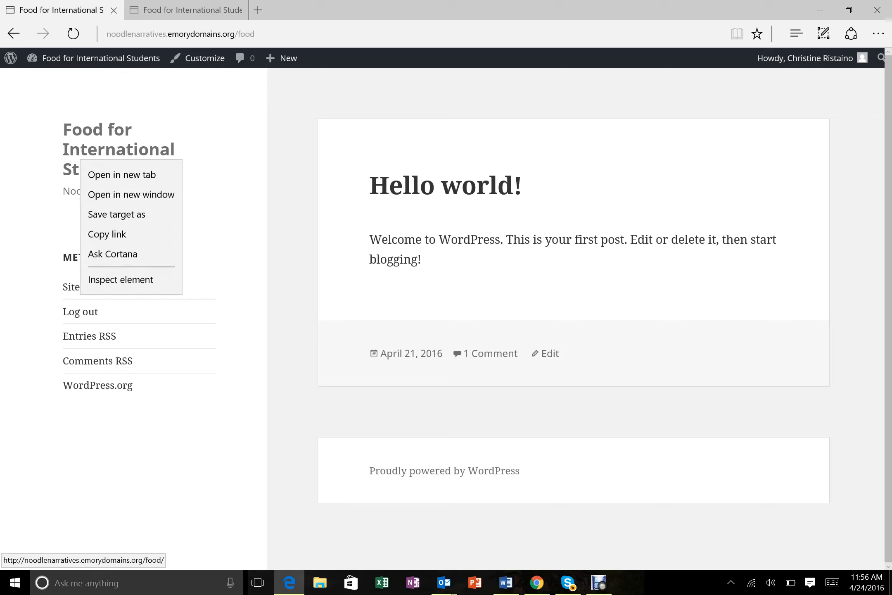
pyautogui.press('Escape')
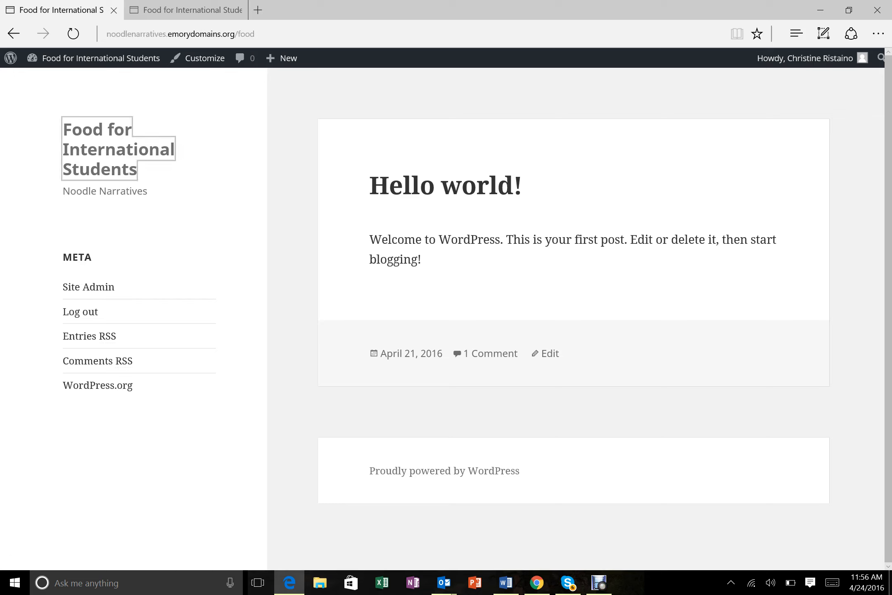
pyautogui.moveTo(285, 58)
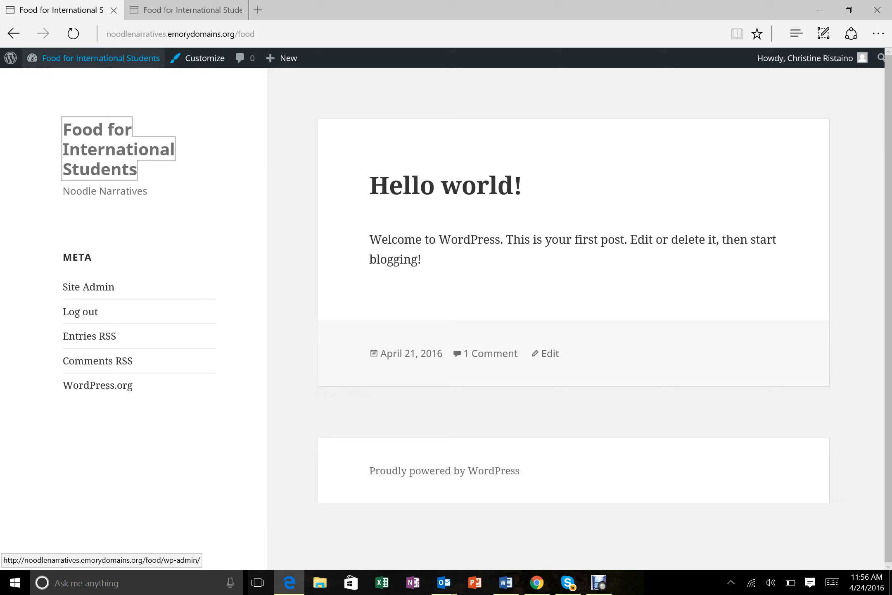
pyautogui.moveTo(101, 58)
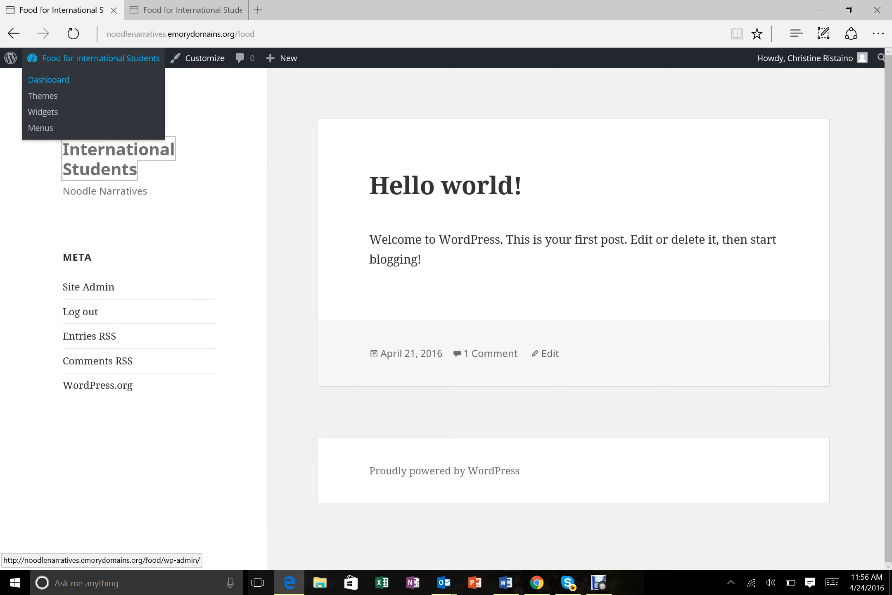
pyautogui.click(49, 79)
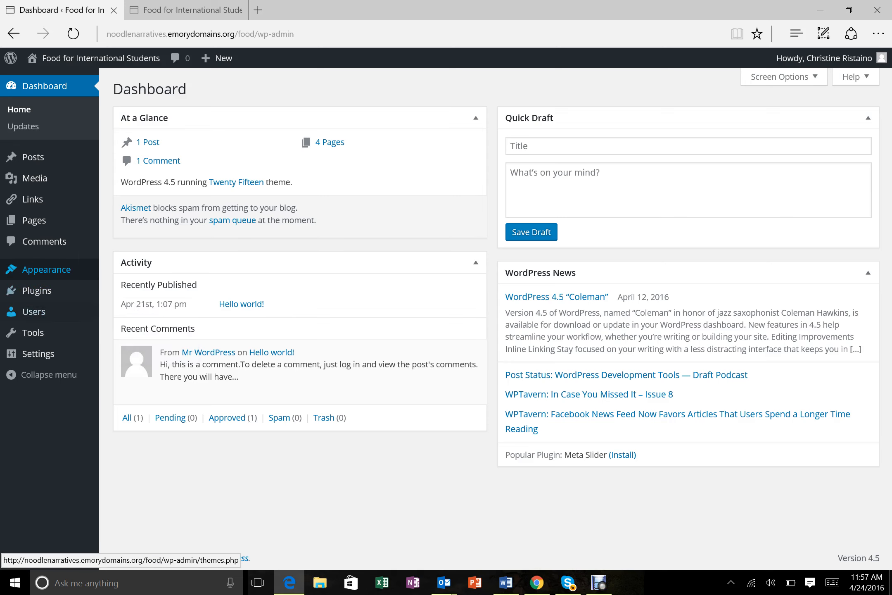
# - Save the Food menu again in Appearance > Menus and visit the live site
pyautogui.moveTo(47, 270)
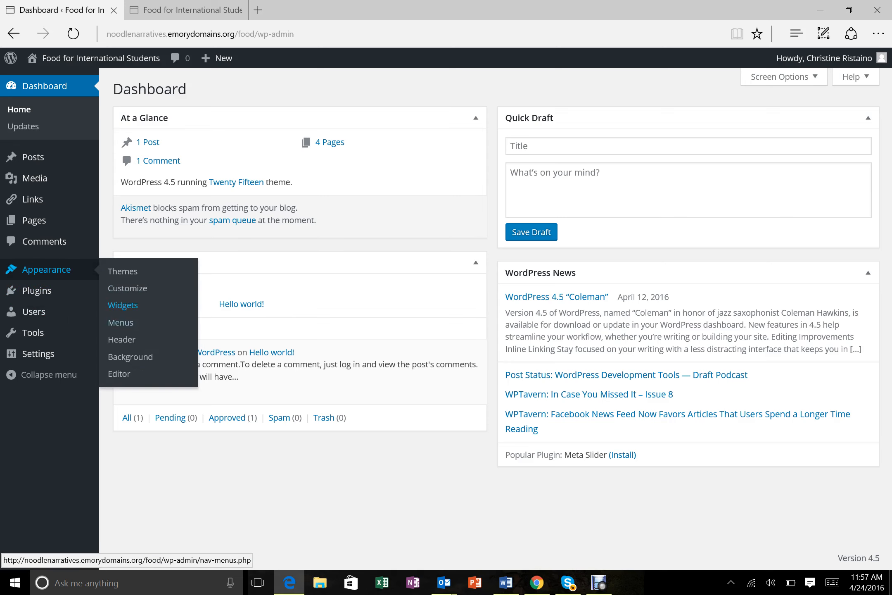
pyautogui.click(120, 323)
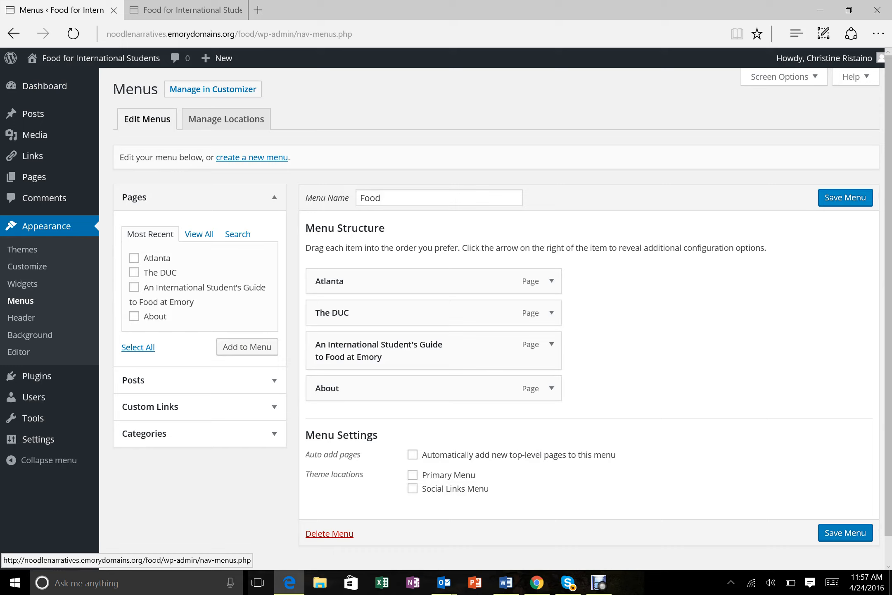
pyautogui.click(845, 198)
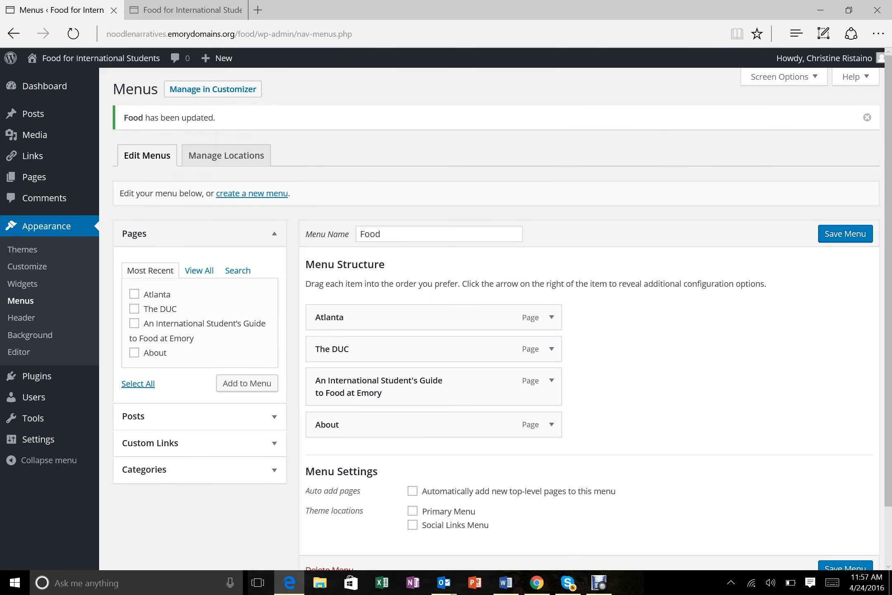
pyautogui.moveTo(101, 58)
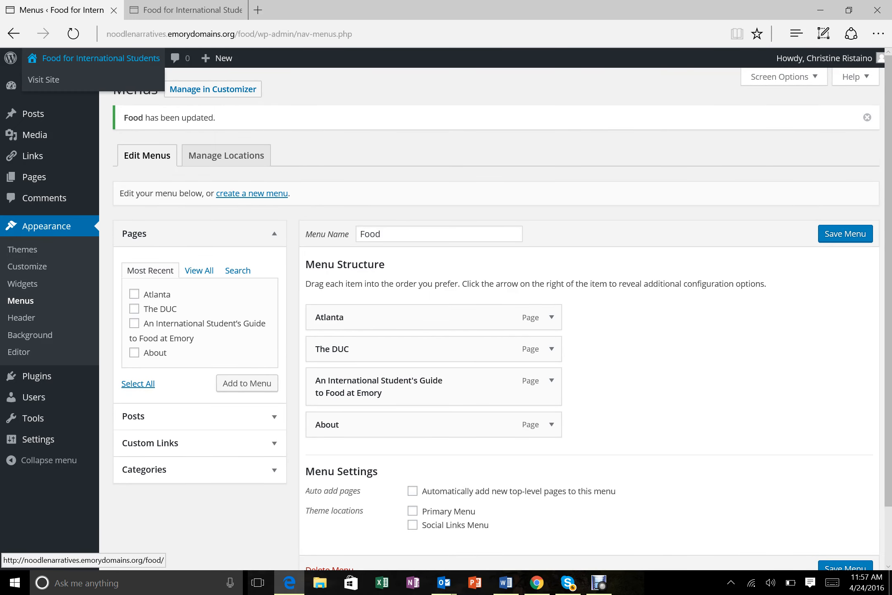
pyautogui.click(44, 79)
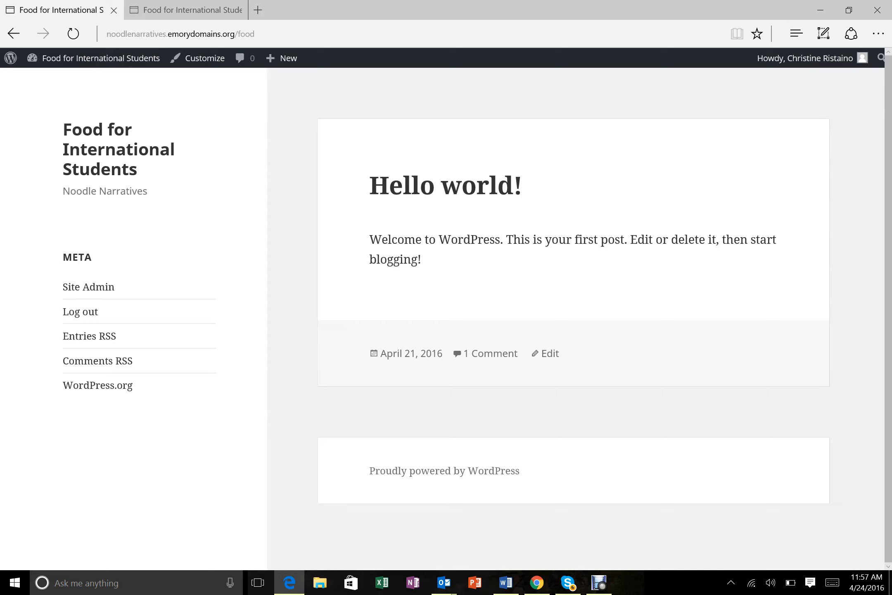
# - Assign the Food menu to the Primary Menu location, save it, and view the site
pyautogui.moveTo(101, 58)
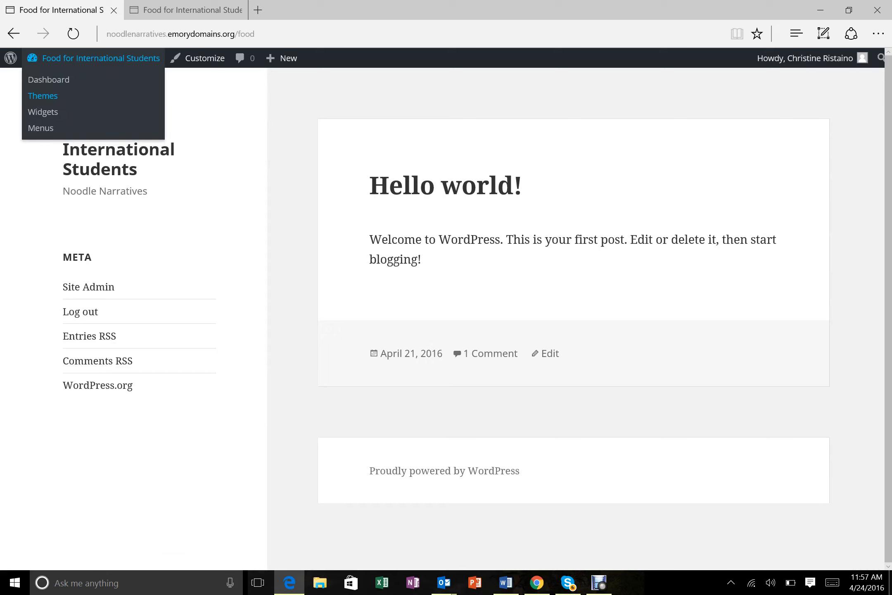
pyautogui.click(40, 128)
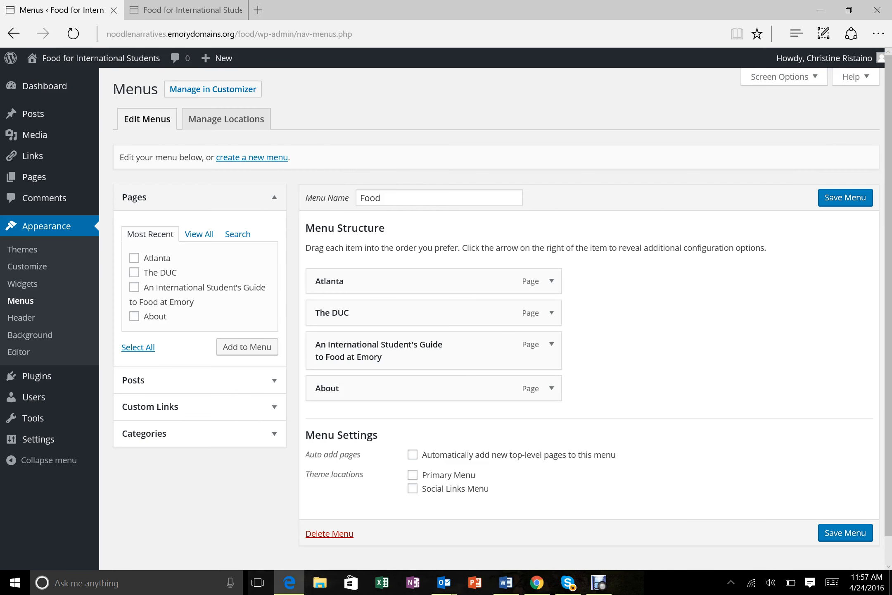
pyautogui.click(413, 475)
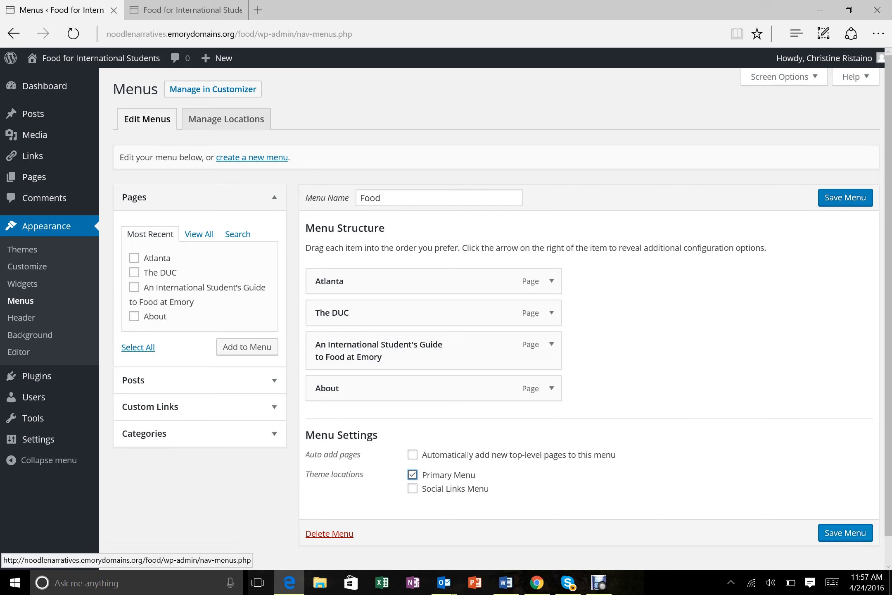
pyautogui.click(846, 533)
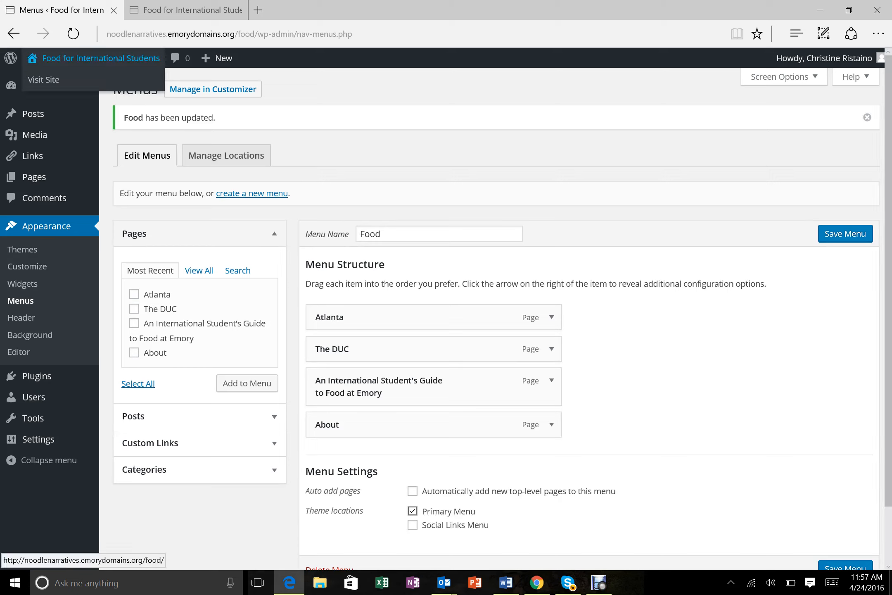
pyautogui.click(99, 57)
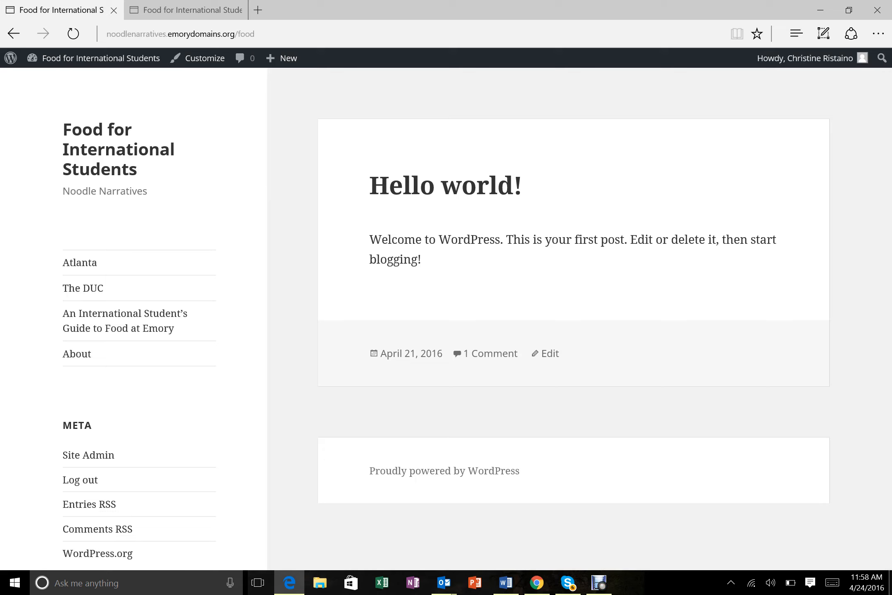
# - Open the Customizer, check the other browser tab, then close the Customizer and return to the Dashboard
pyautogui.moveTo(101, 57)
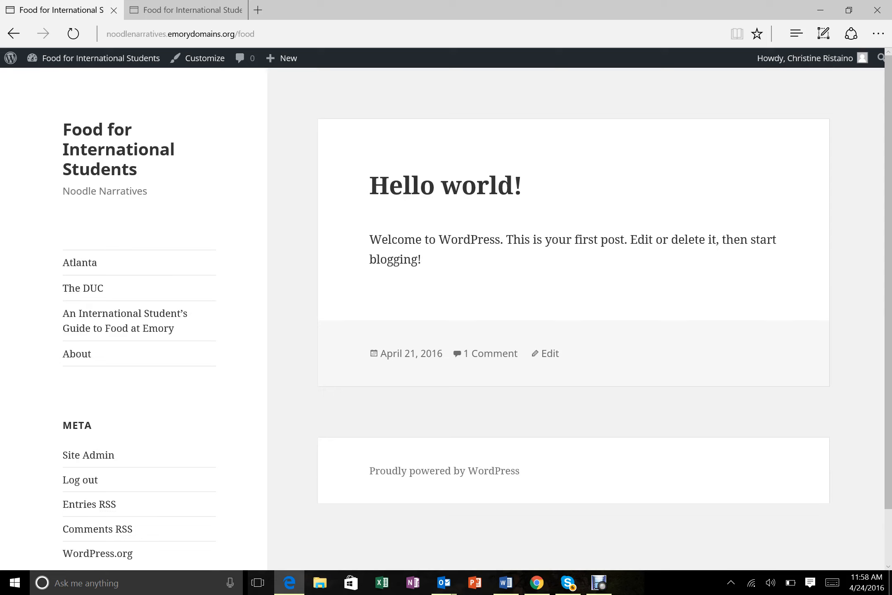
pyautogui.click(199, 58)
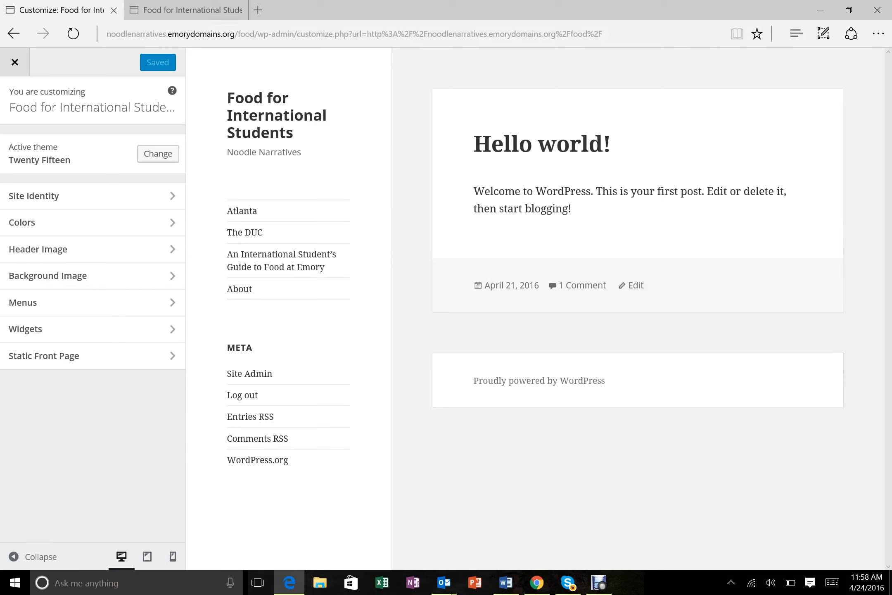
pyautogui.moveTo(186, 10)
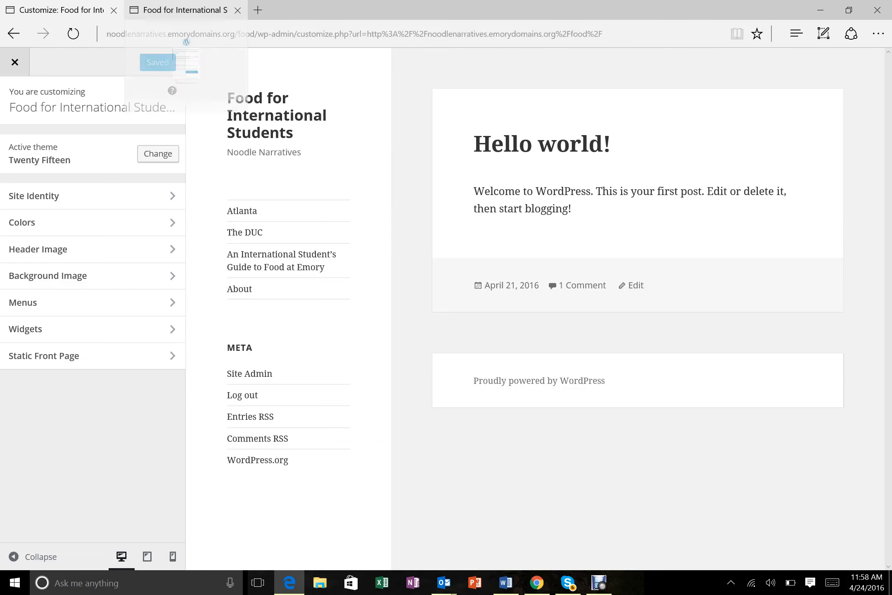
pyautogui.hotkey('ctrl', 'l')
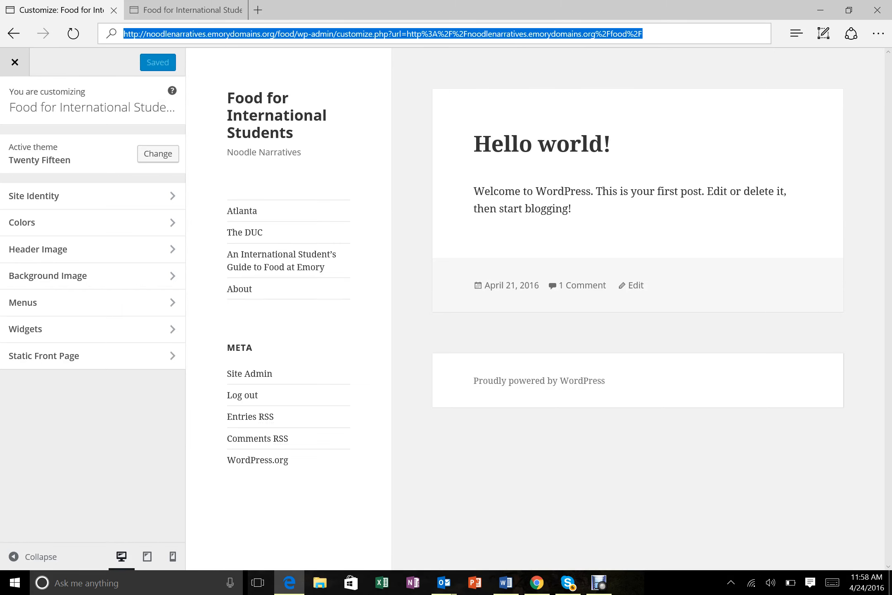
pyautogui.click(186, 10)
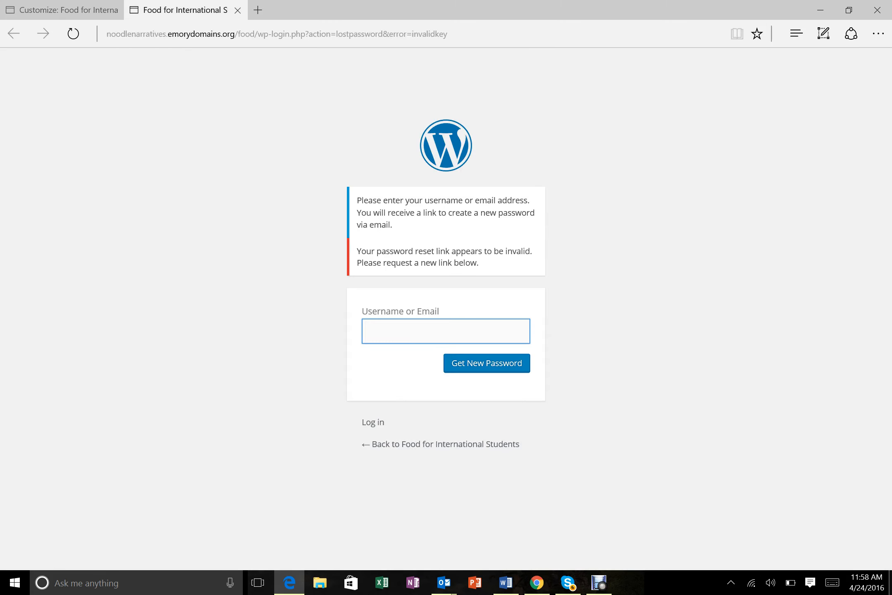
pyautogui.click(61, 10)
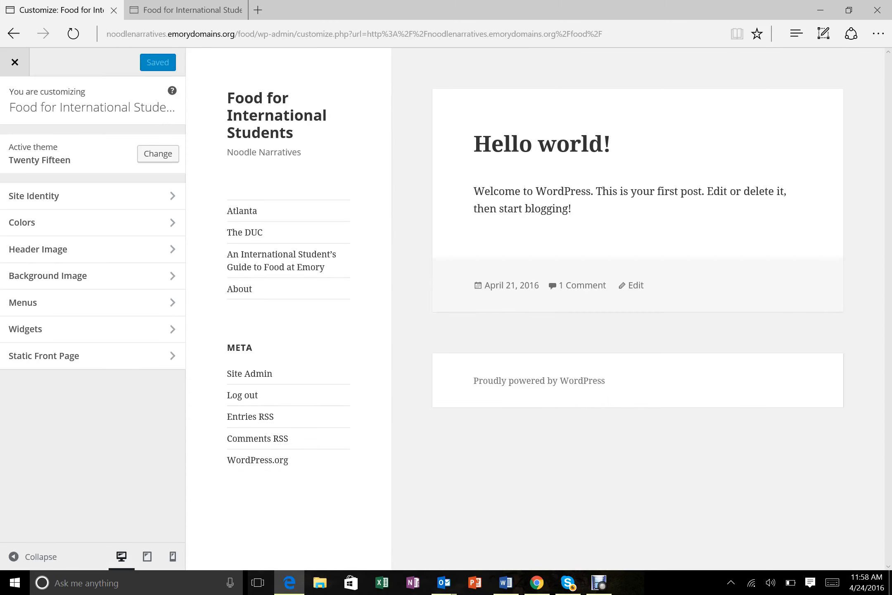
pyautogui.click(15, 62)
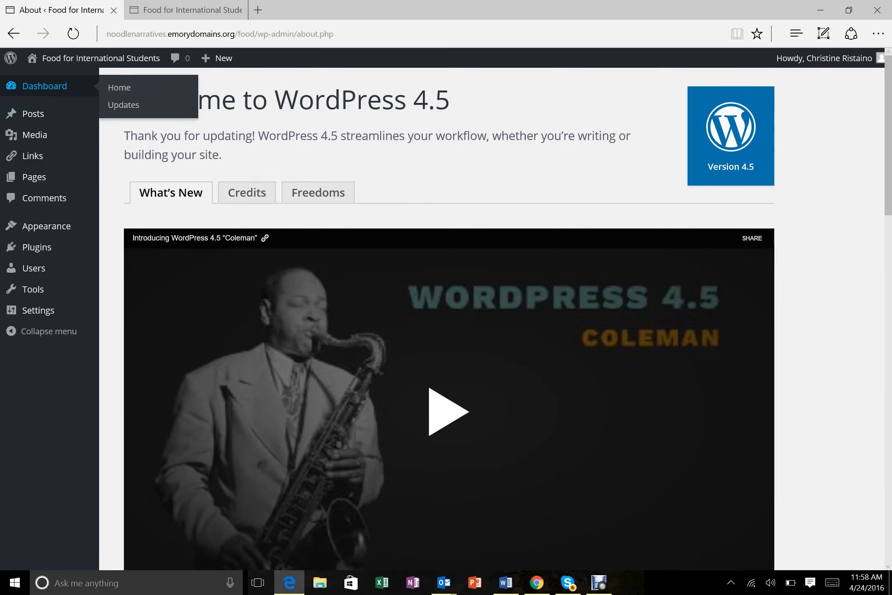
pyautogui.click(44, 86)
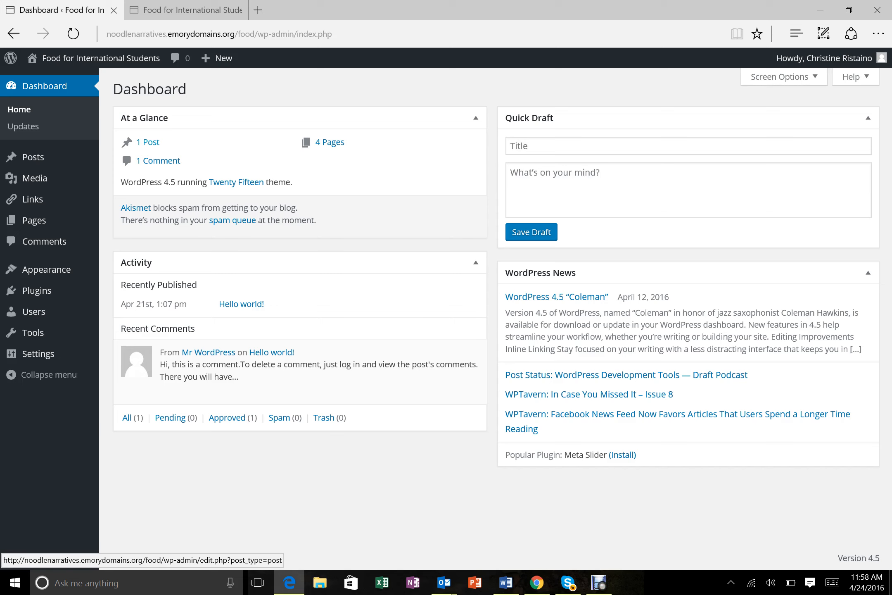
# - Change the Hello world! post body to 'Welcome to our international student Emory foods site!'
pyautogui.click(148, 142)
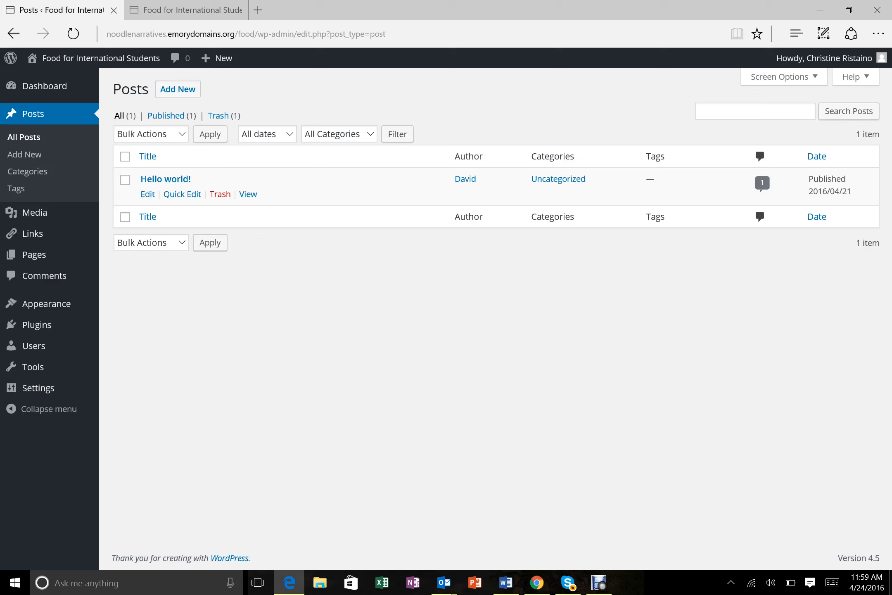
pyautogui.click(165, 179)
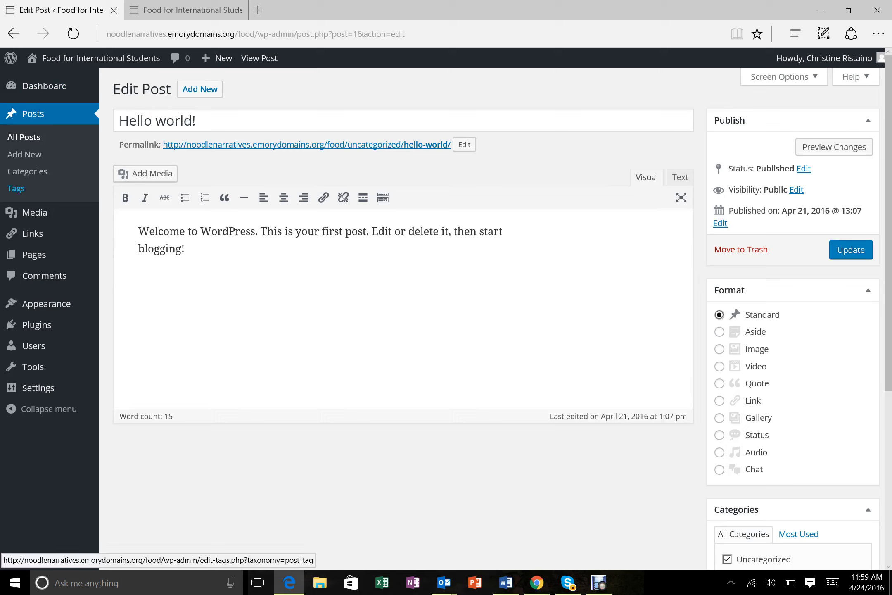
pyautogui.keyDown('shift'); pyautogui.click(198, 231); pyautogui.keyUp('shift')
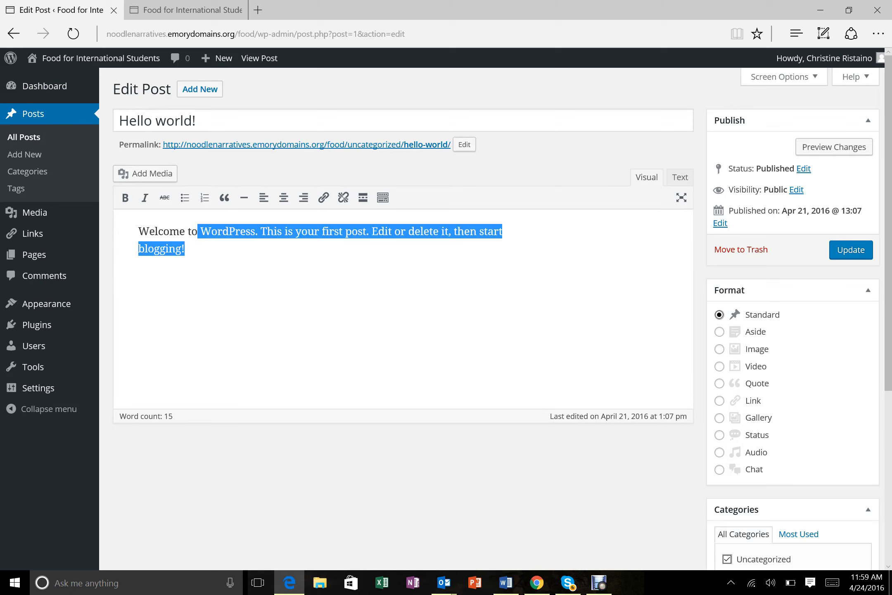
pyautogui.moveTo(198, 232); pyautogui.dragTo(256, 231)
pyautogui.press('BackSpace')
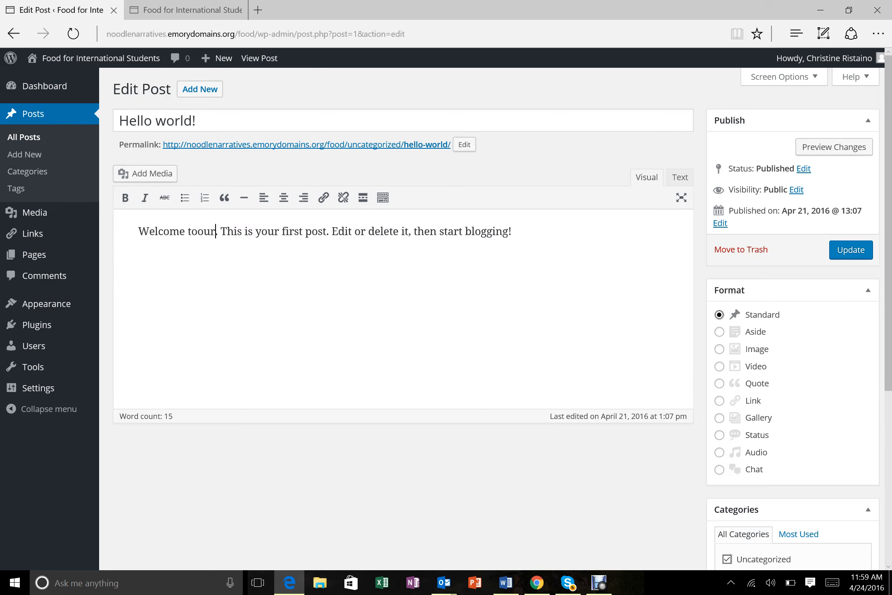
pyautogui.write('our ')
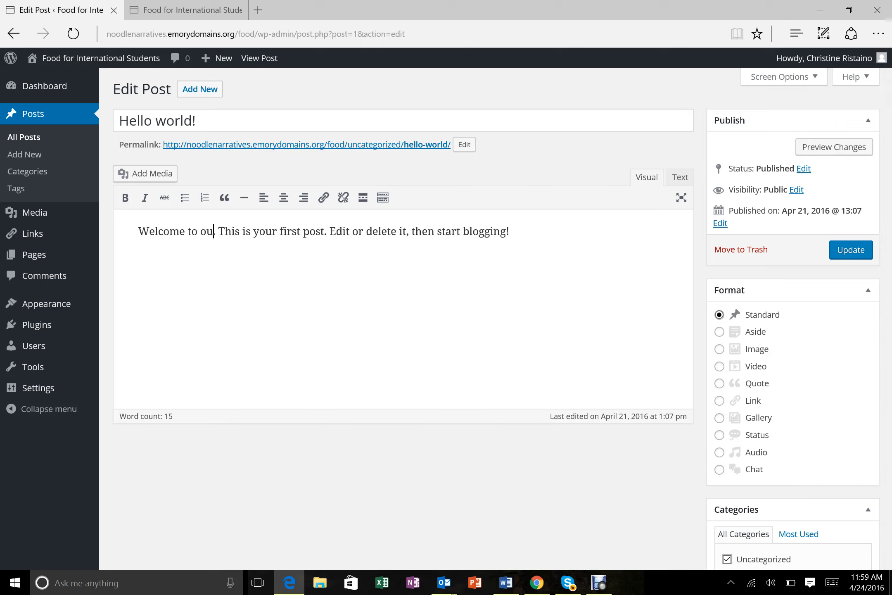
pyautogui.write('international fo')
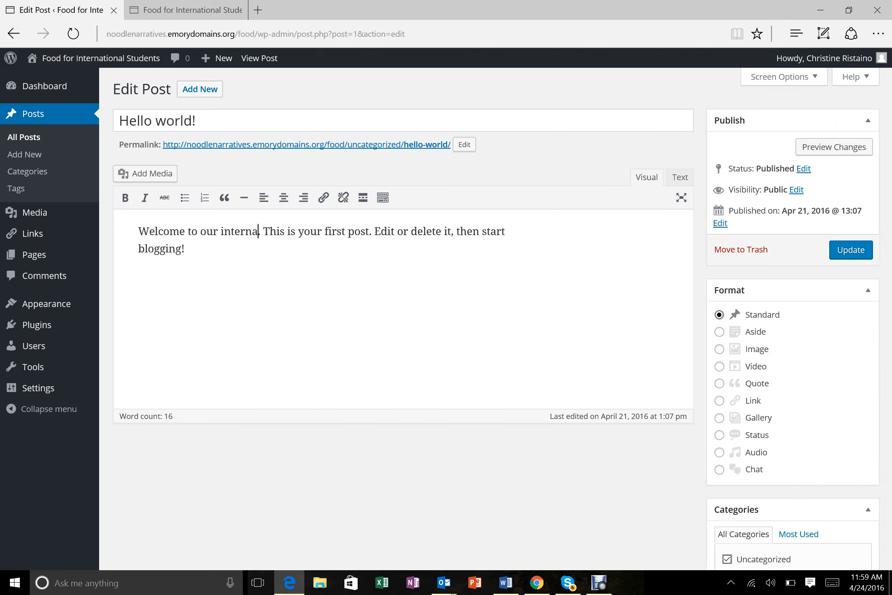
pyautogui.press('BackSpace')
pyautogui.press('BackSpace')
pyautogui.write('student ')
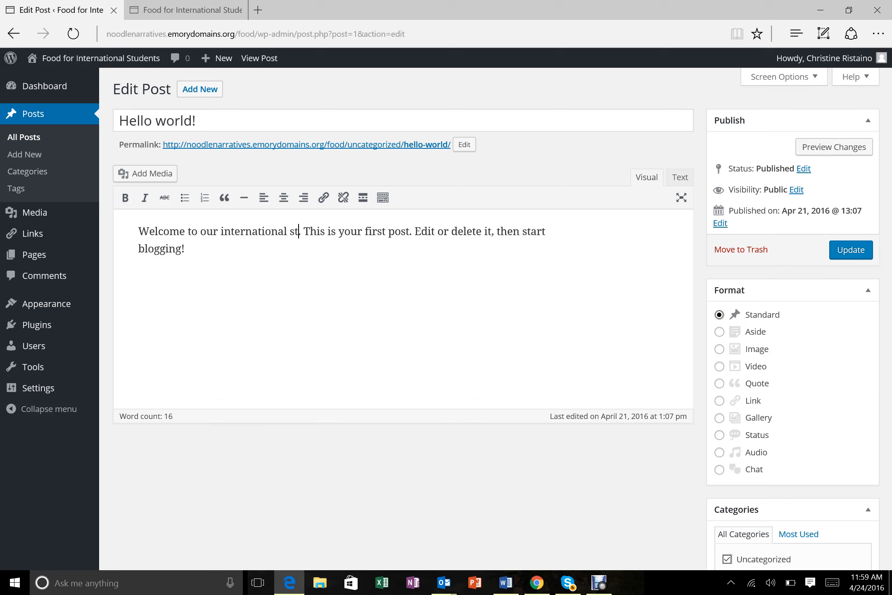
pyautogui.write('Emory foods site')
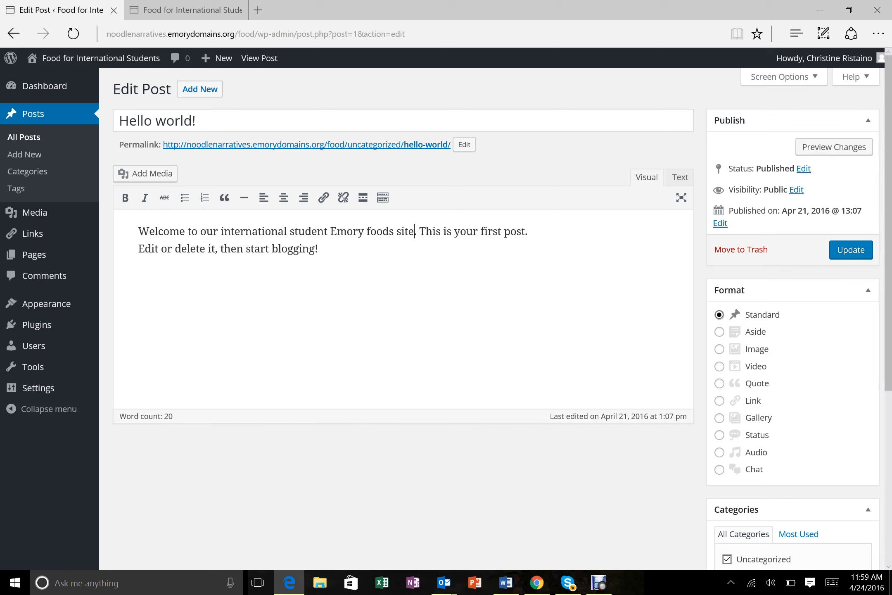
pyautogui.press('Right')
pyautogui.press('Right')
pyautogui.hotkey('shift', 'Down')
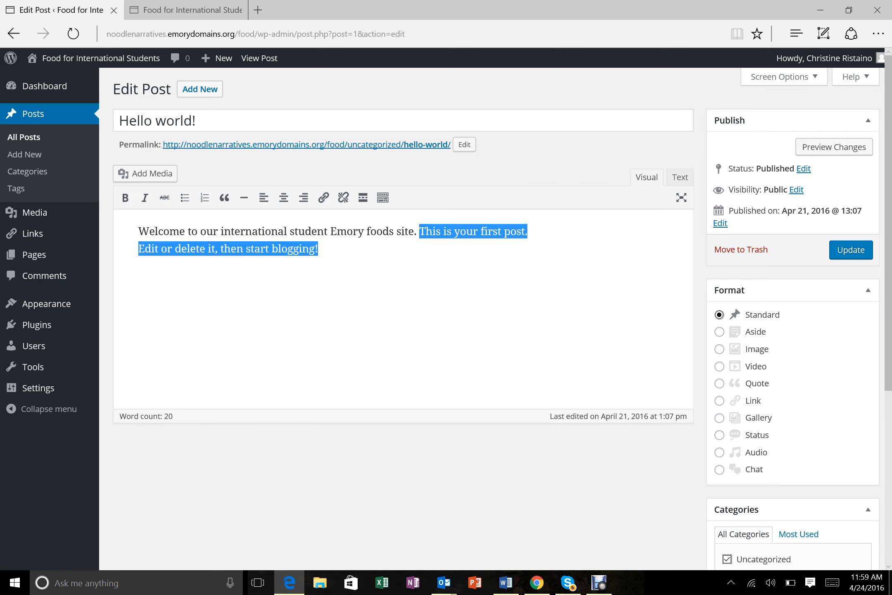
pyautogui.press('BackSpace')
pyautogui.press('BackSpace')
pyautogui.press('BackSpace')
pyautogui.press('BackSpace')
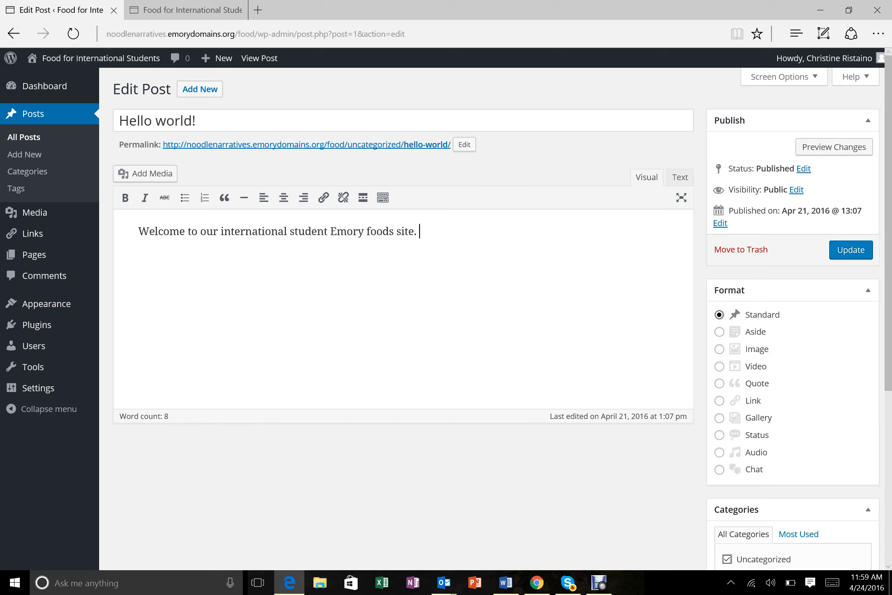
pyautogui.write('e! ')
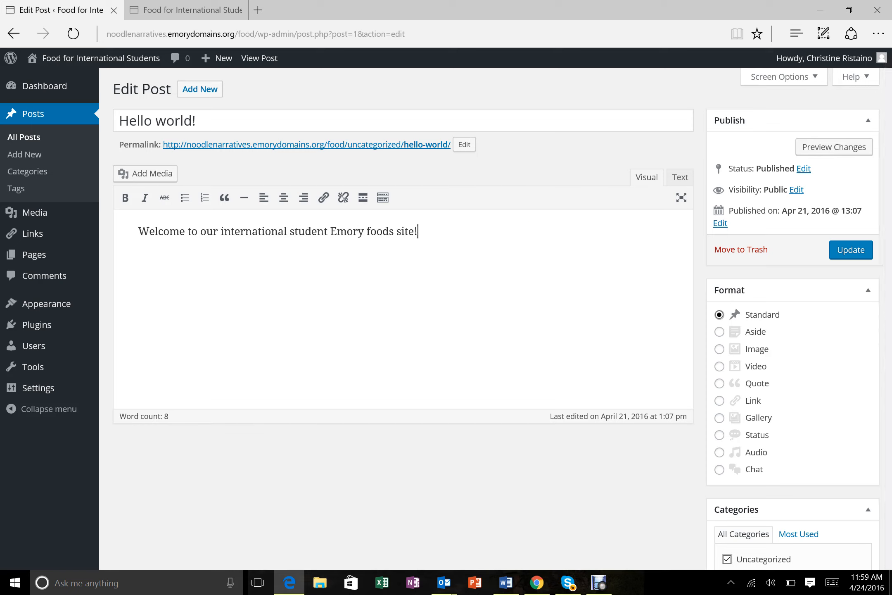
pyautogui.write(' ....')
pyautogui.press('BackSpace')
pyautogui.press('BackSpace')
pyautogui.press('BackSpace')
pyautogui.press('BackSpace')
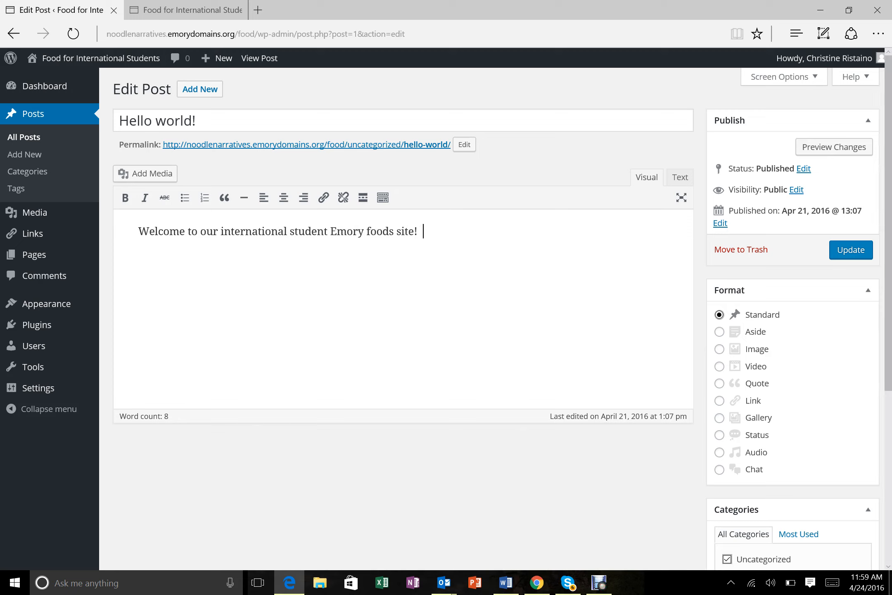
# - Retitle the post 'Welcome!' and update it
pyautogui.moveTo(200, 121); pyautogui.dragTo(92, 91)
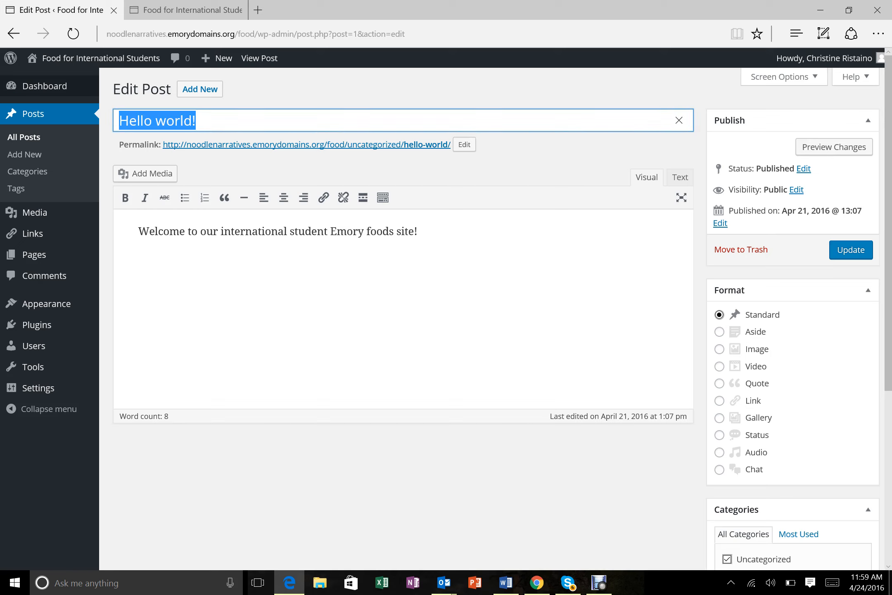
pyautogui.write('WElcome')
pyautogui.press('BackSpace')
pyautogui.press('BackSpace')
pyautogui.press('BackSpace')
pyautogui.press('BackSpace')
pyautogui.press('BackSpace')
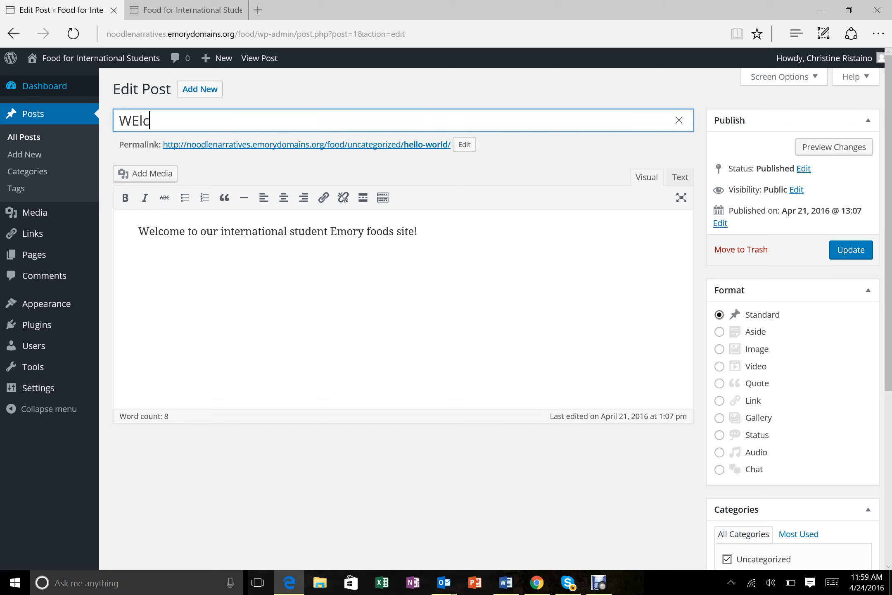
pyautogui.write('lc')
pyautogui.press('BackSpace')
pyautogui.press('BackSpace')
pyautogui.press('BackSpace')
pyautogui.write('elcome!')
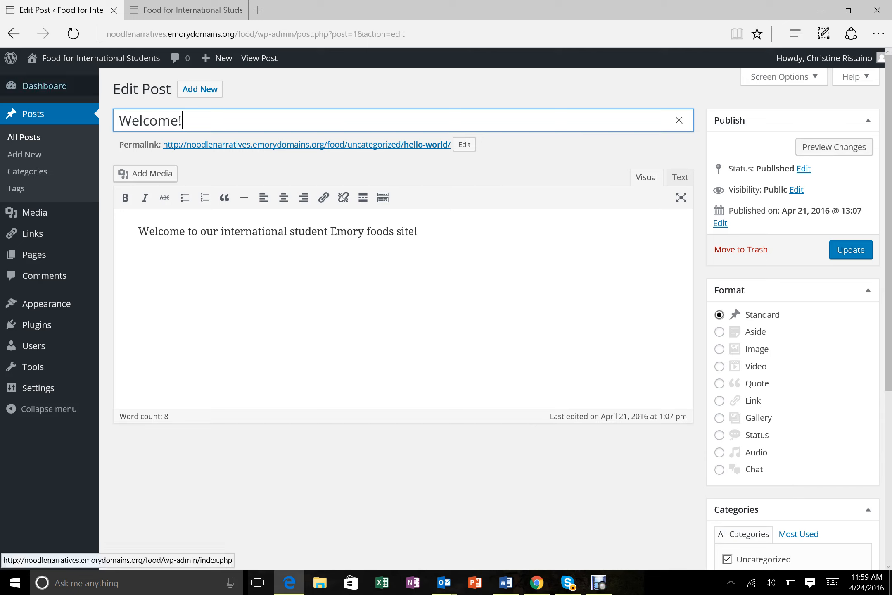
pyautogui.press('Return')
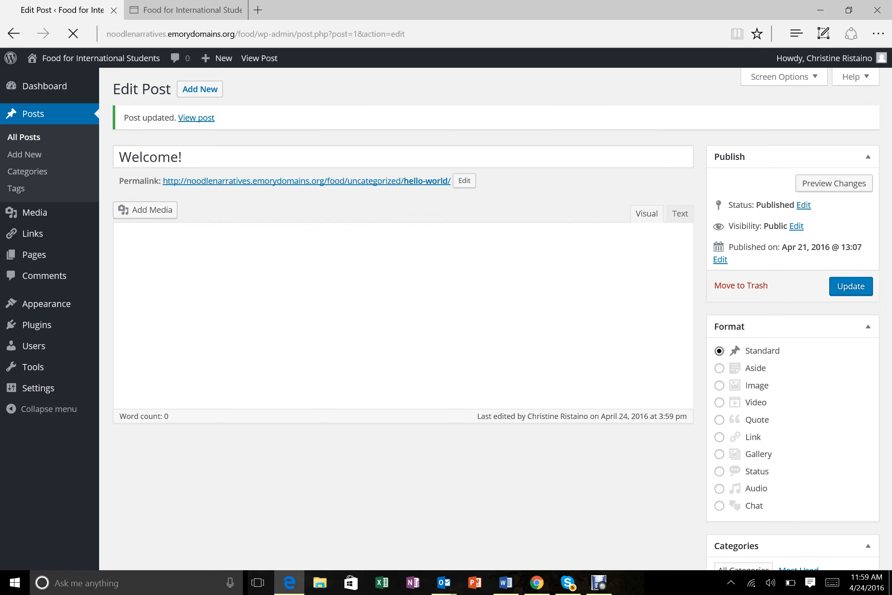
# - View the live home page showing the Welcome! post, then return to the Dashboard
pyautogui.moveTo(94, 58)
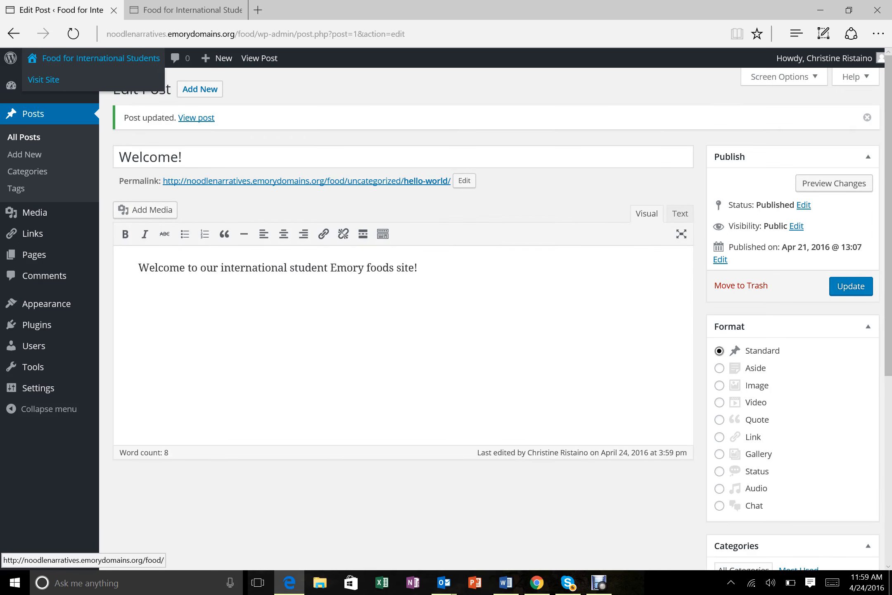
pyautogui.click(44, 80)
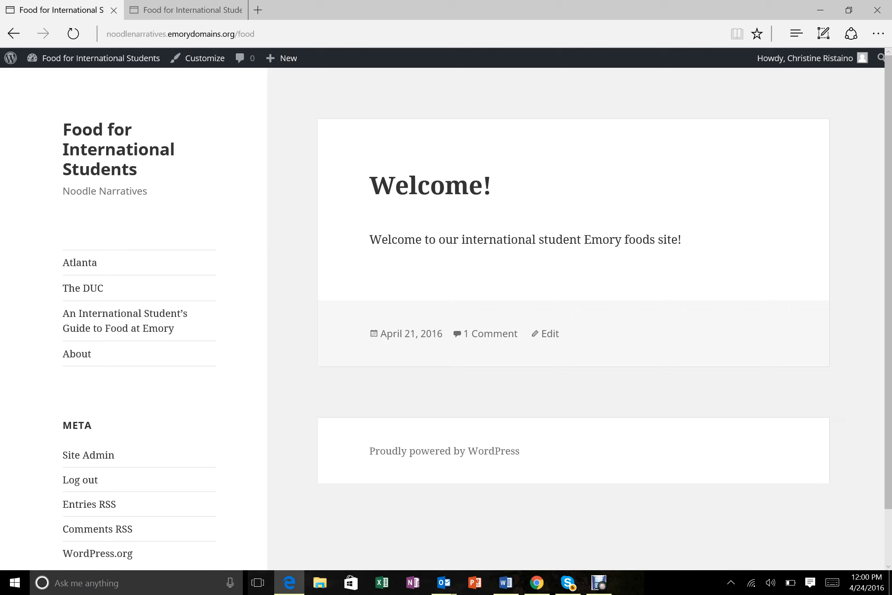
pyautogui.moveTo(101, 58)
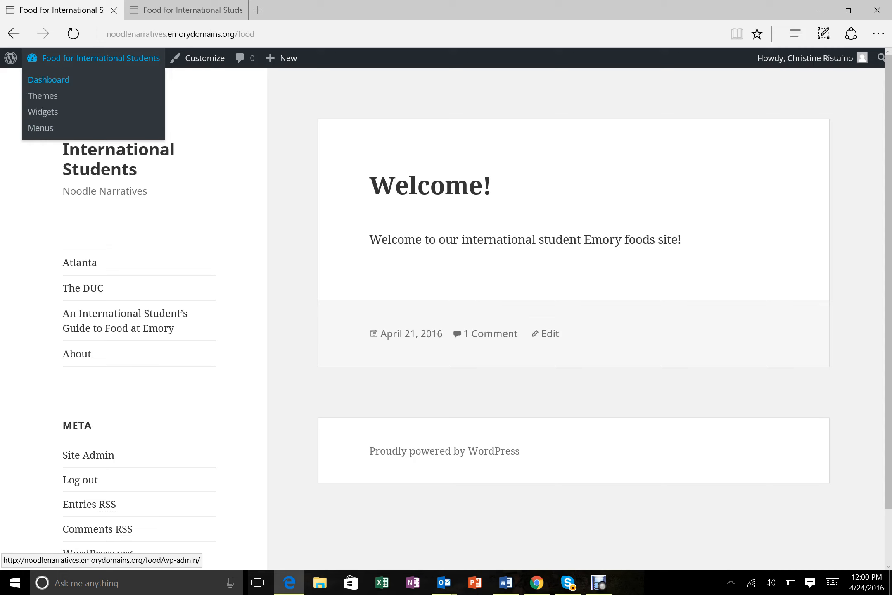
pyautogui.click(48, 80)
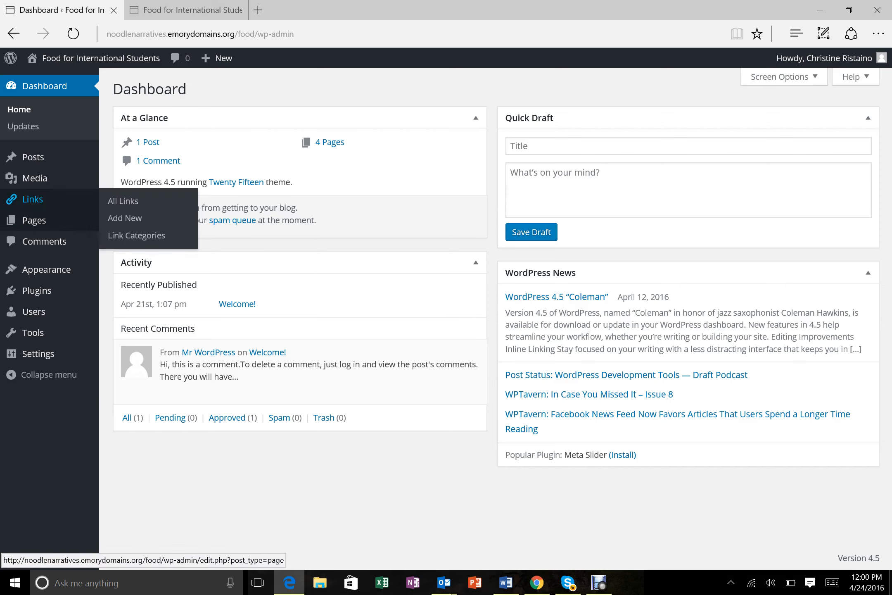
# - Open Appearance > Menus to show the Food menu with Atlanta, The DUC, the guide and About
pyautogui.moveTo(47, 270)
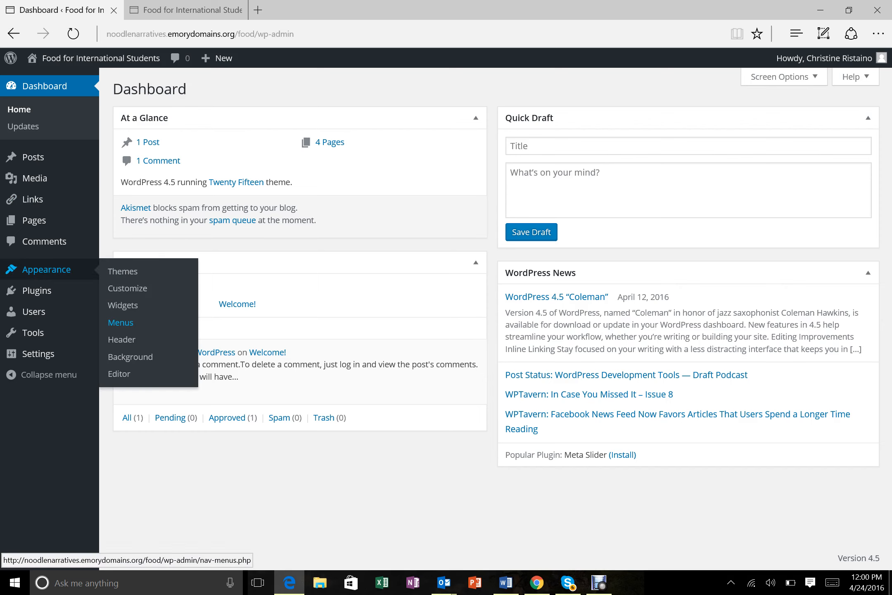
pyautogui.click(121, 322)
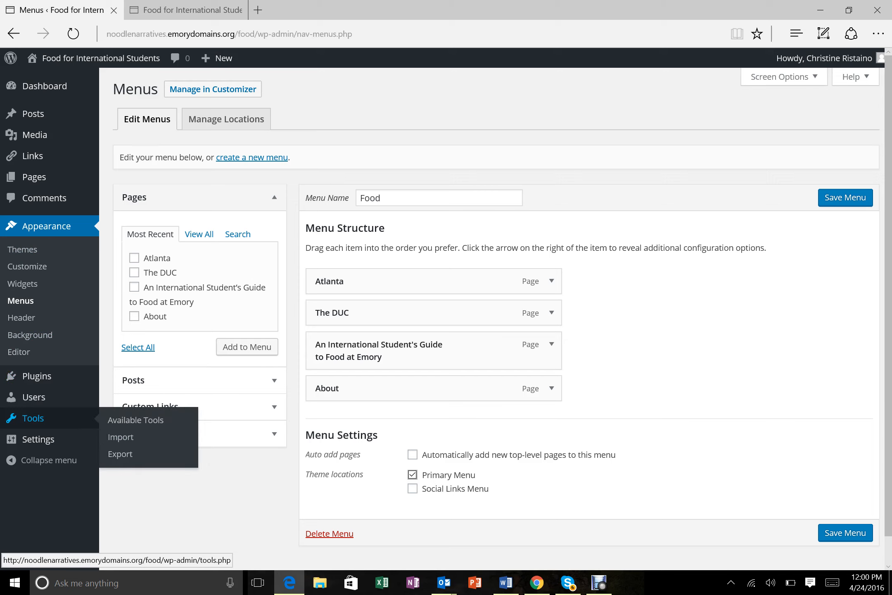
pyautogui.moveTo(45, 198)
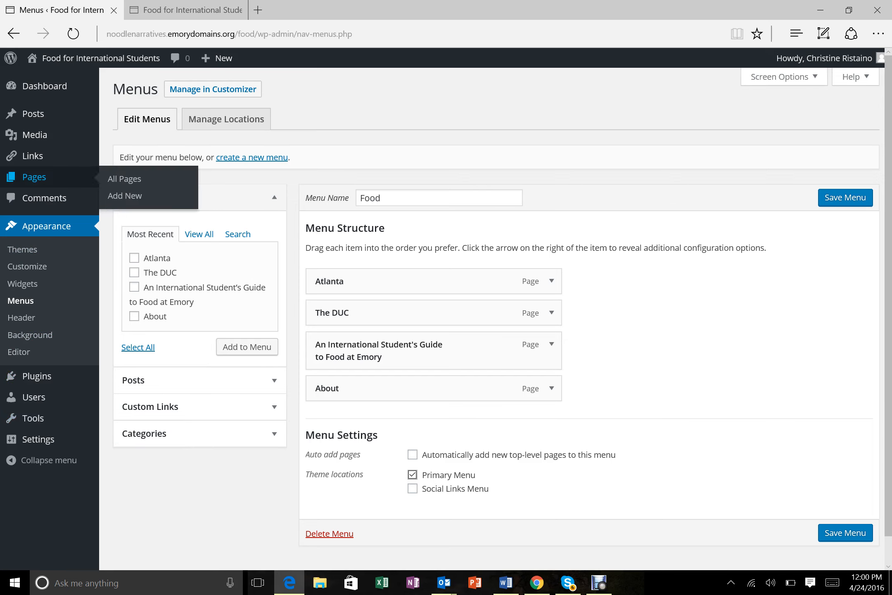
pyautogui.moveTo(35, 135)
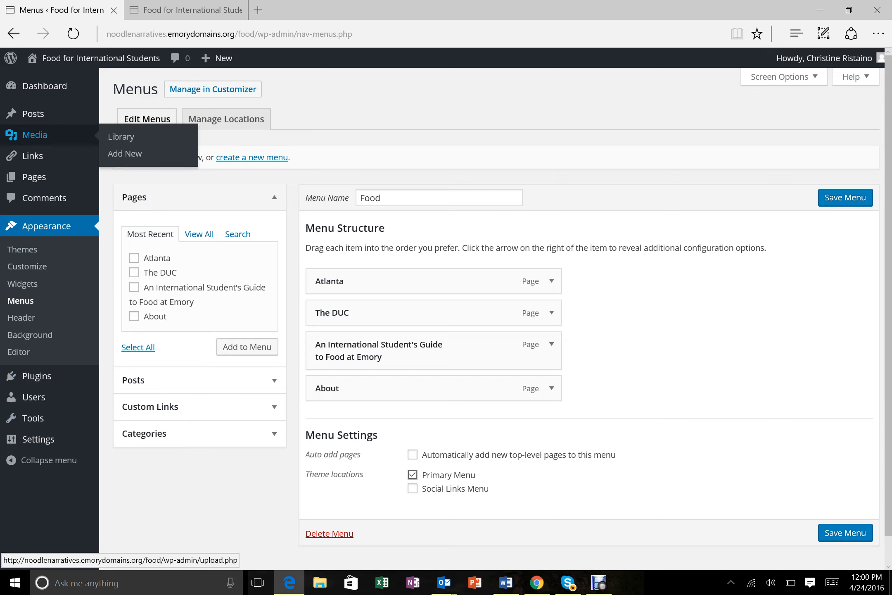
# - Open the Media Library's upload area and browse the computer for a file
pyautogui.click(34, 135)
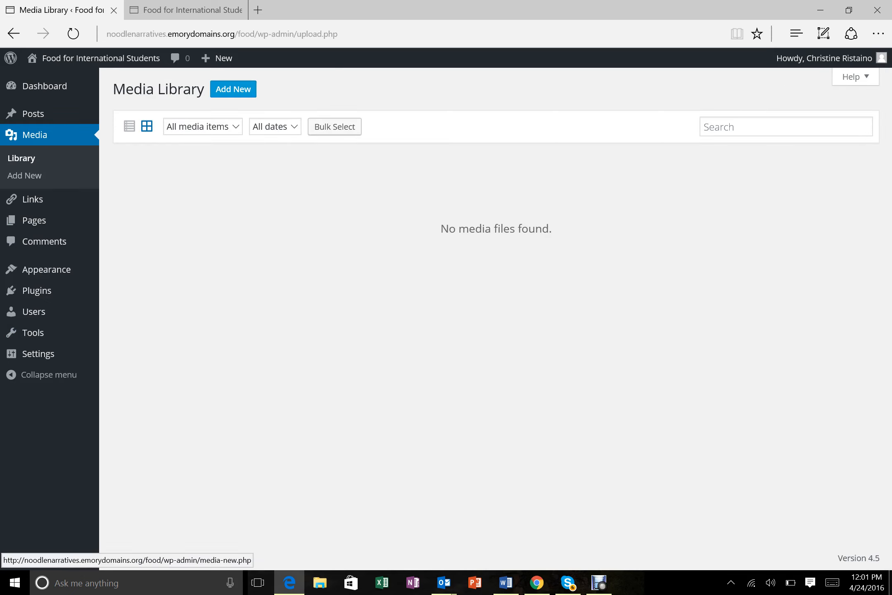
pyautogui.moveTo(33, 114)
pyautogui.click(233, 89)
pyautogui.click(233, 89)
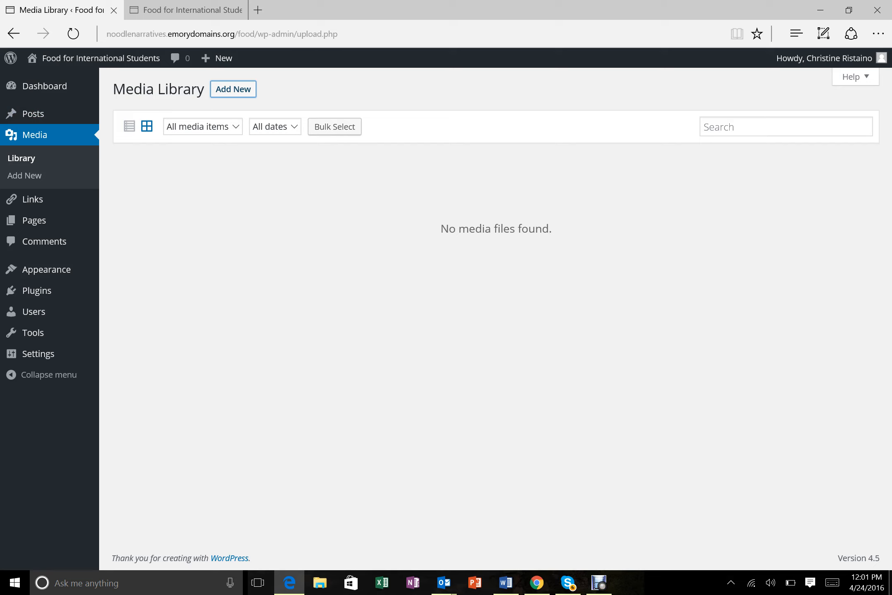
pyautogui.click(233, 89)
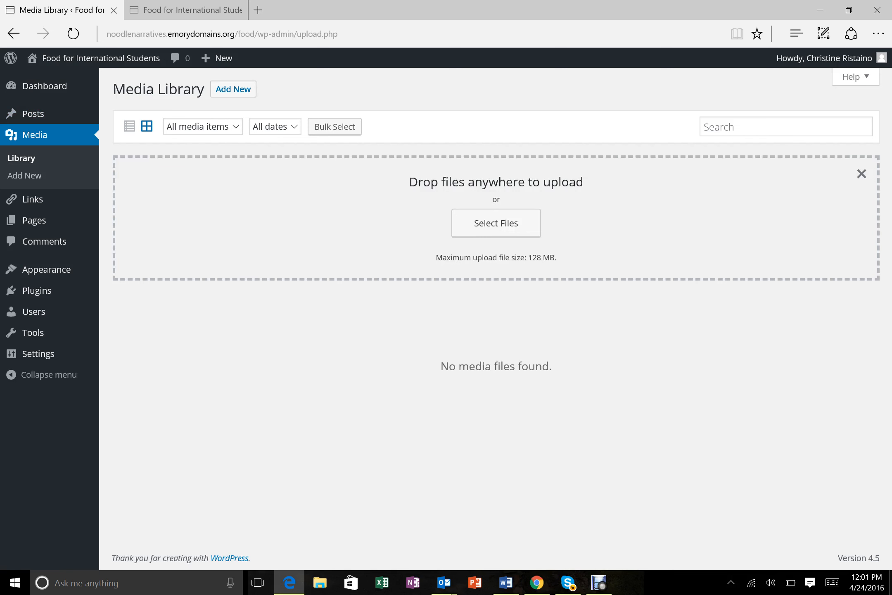
pyautogui.click(497, 223)
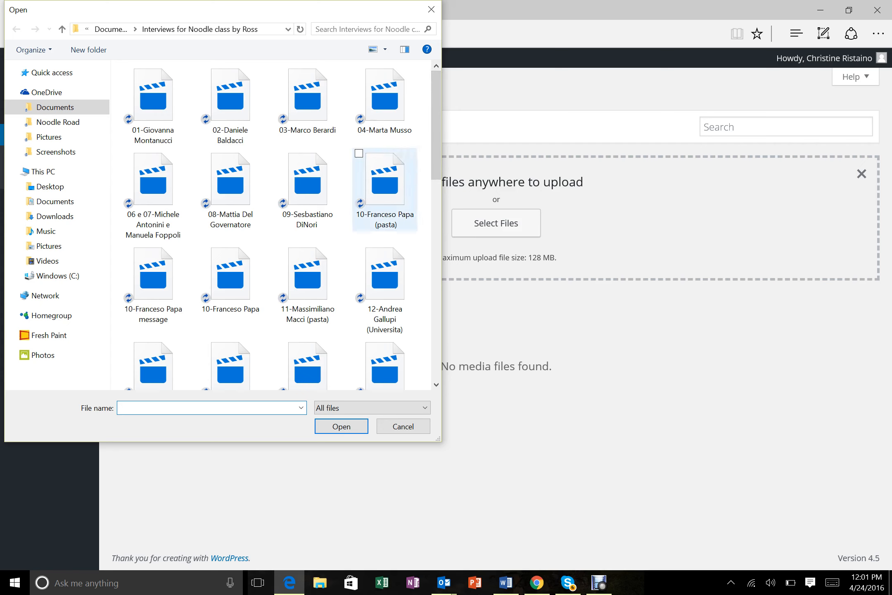
# - Choose 'waller scholars photo' from OneDrive > Pictures and upload it
pyautogui.scroll(-10, 308, 147)
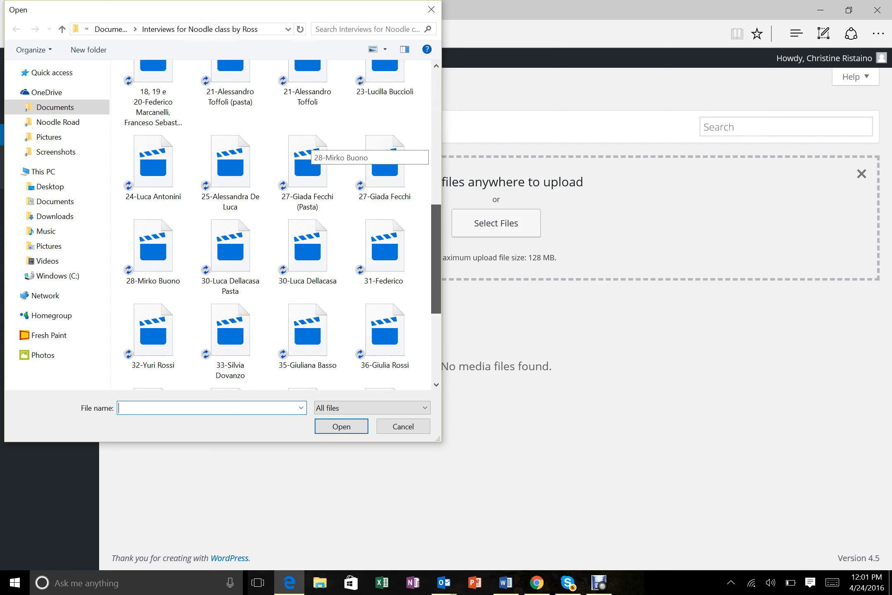
pyautogui.scroll(5, 308, 146)
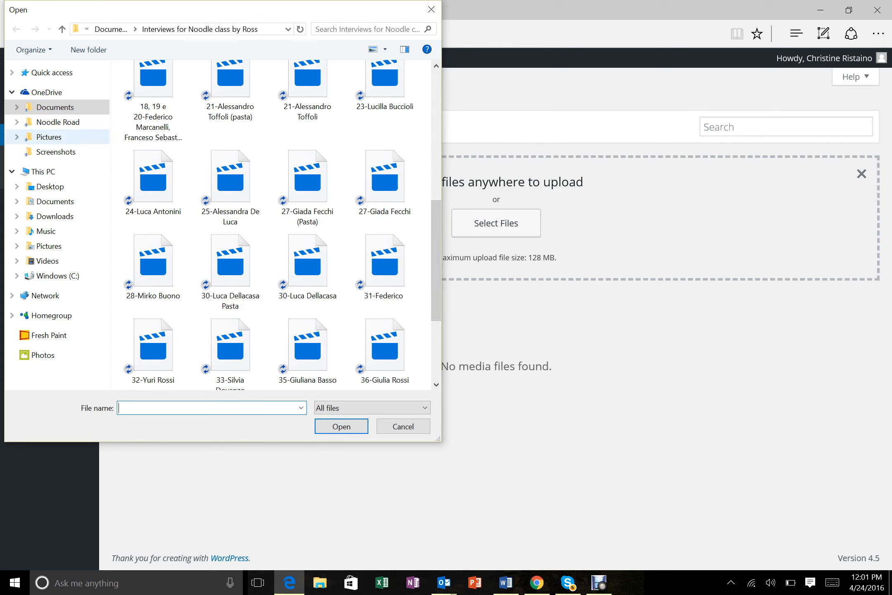
pyautogui.click(48, 137)
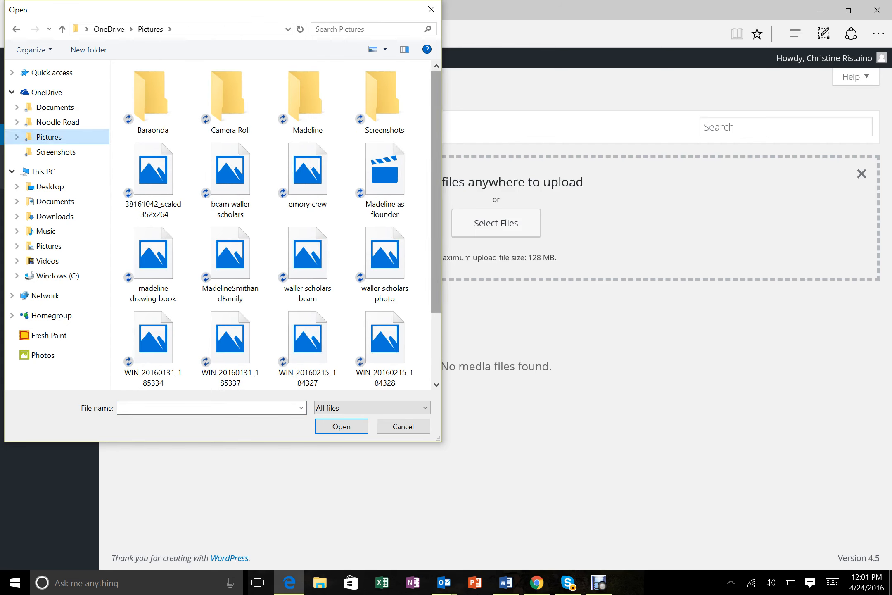
pyautogui.moveTo(437, 186); pyautogui.dragTo(436, 253)
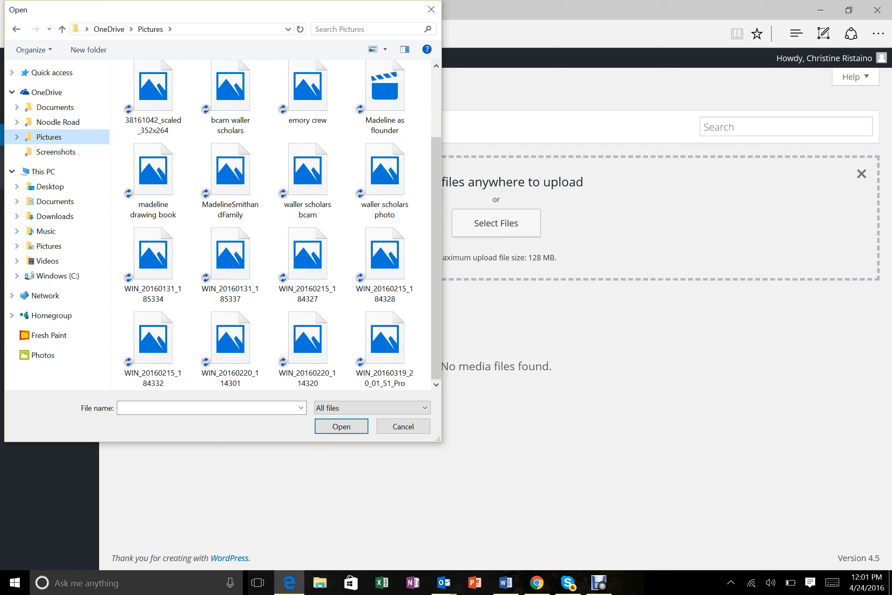
pyautogui.click(385, 177)
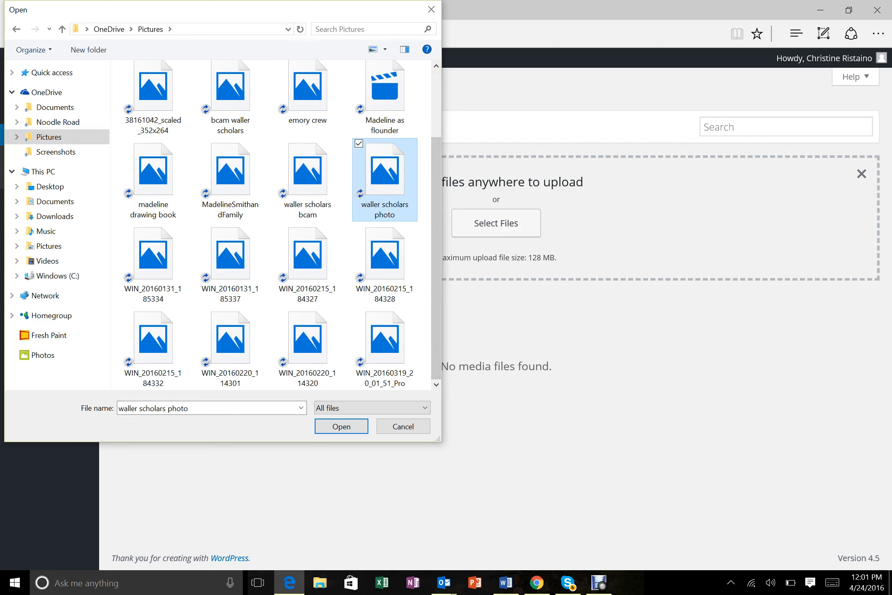
pyautogui.rightClick(388, 169)
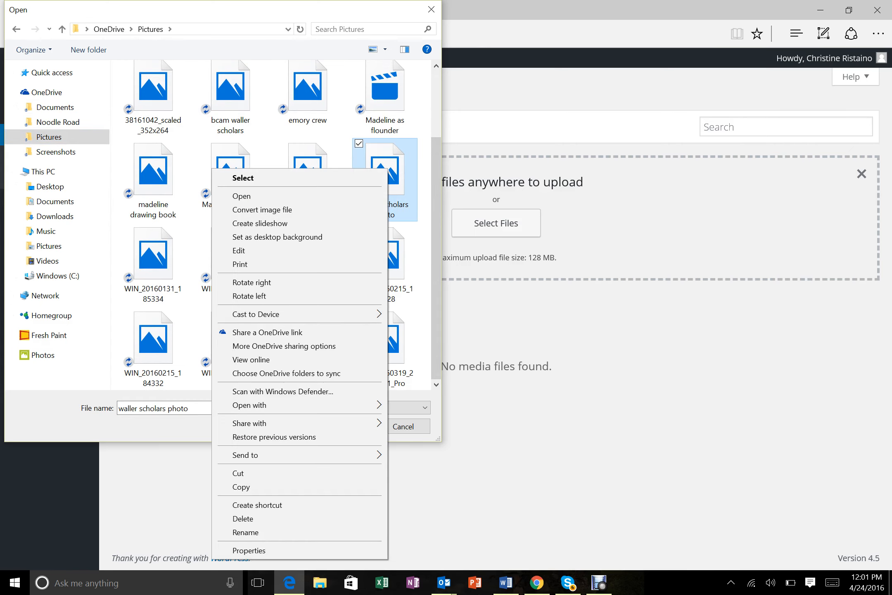
pyautogui.click(436, 305)
pyautogui.click(341, 427)
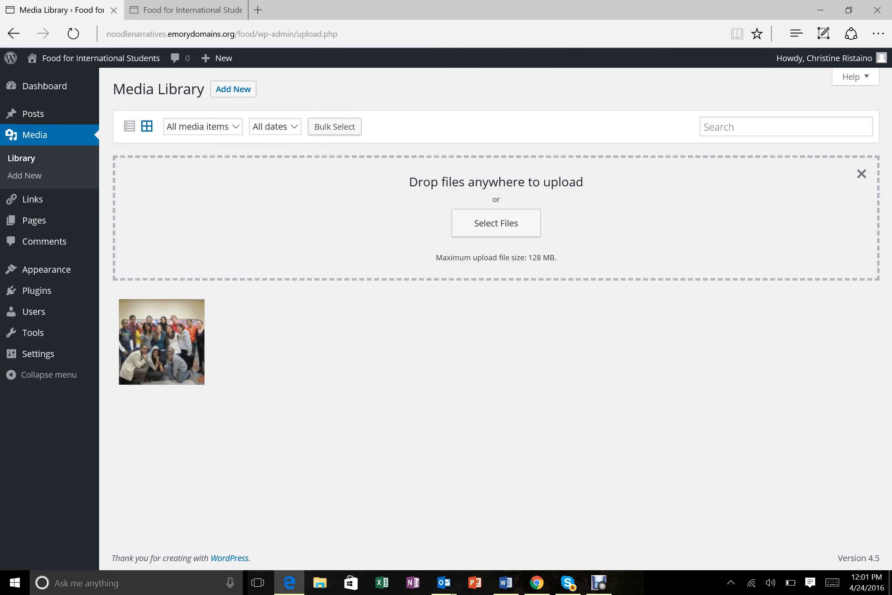
# - Review the waller scholars photo's attachment details, close them, and open All Pages
pyautogui.click(162, 342)
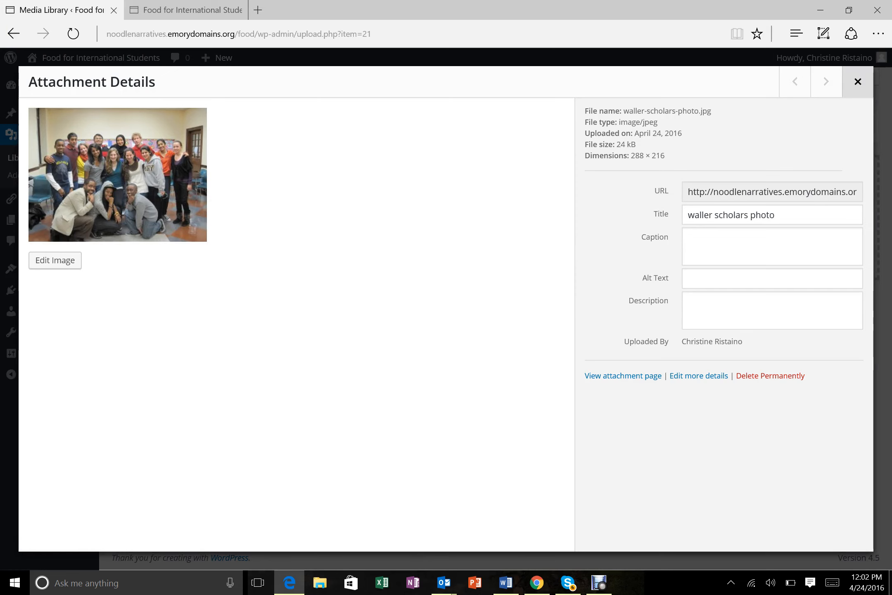
pyautogui.click(858, 82)
pyautogui.click(855, 77)
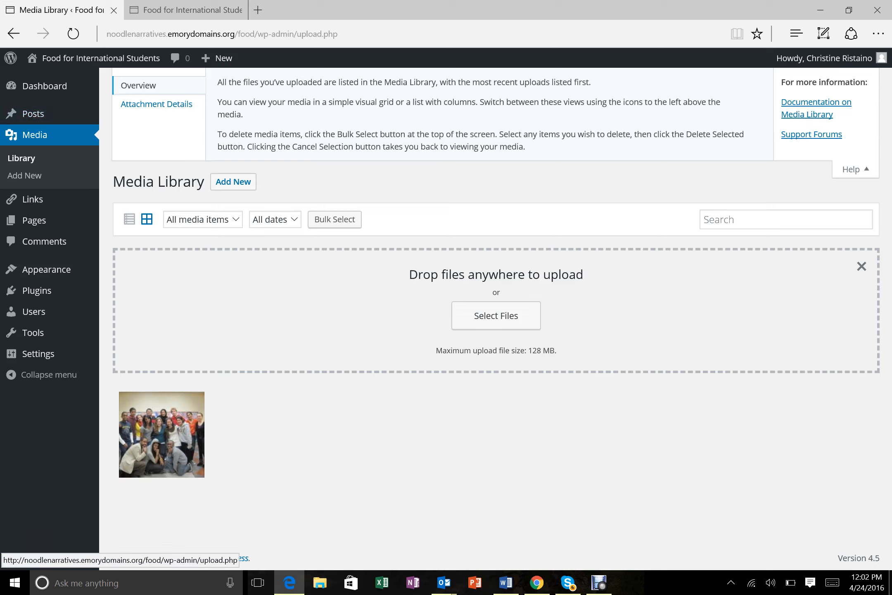
pyautogui.moveTo(33, 114)
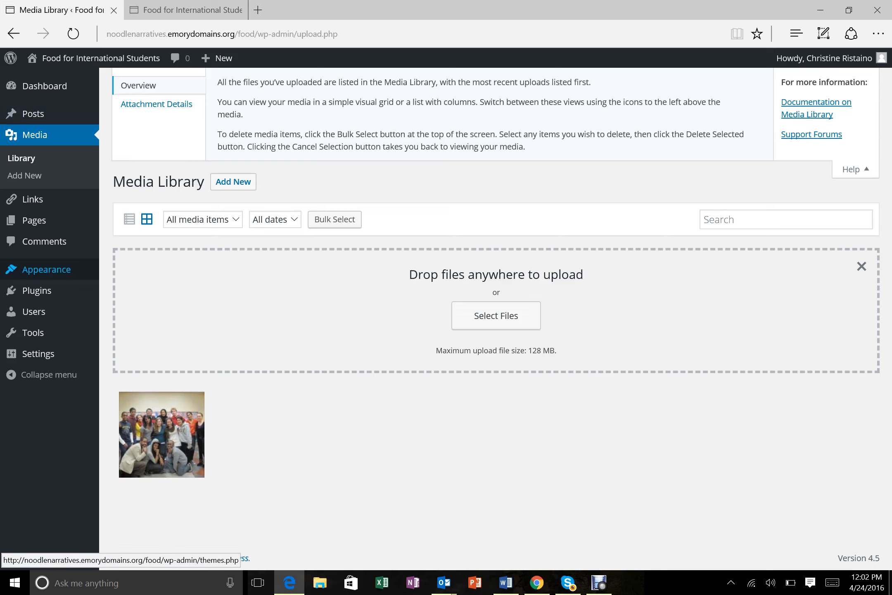
pyautogui.click(34, 220)
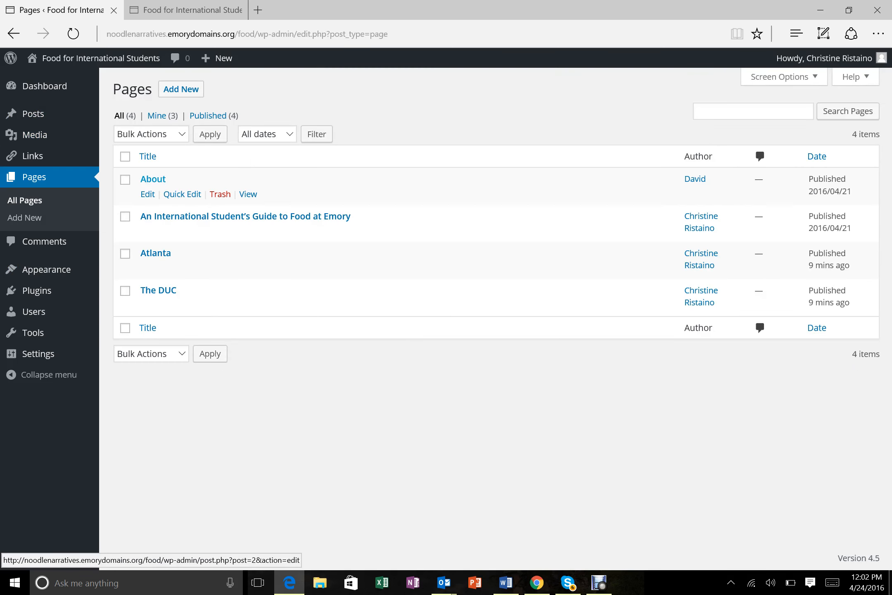
# - Edit the About page and insert the waller scholars photo from the Media Library
pyautogui.click(153, 179)
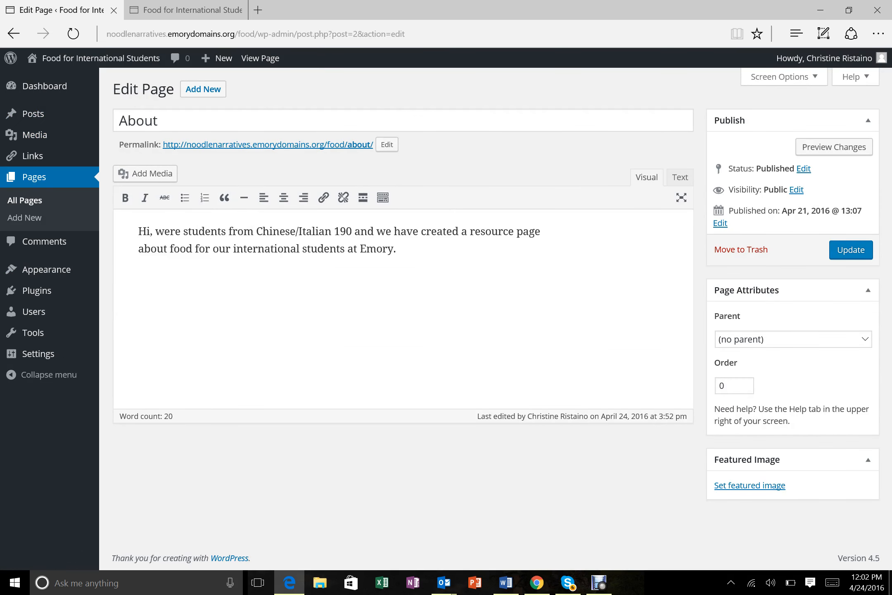
pyautogui.click(153, 173)
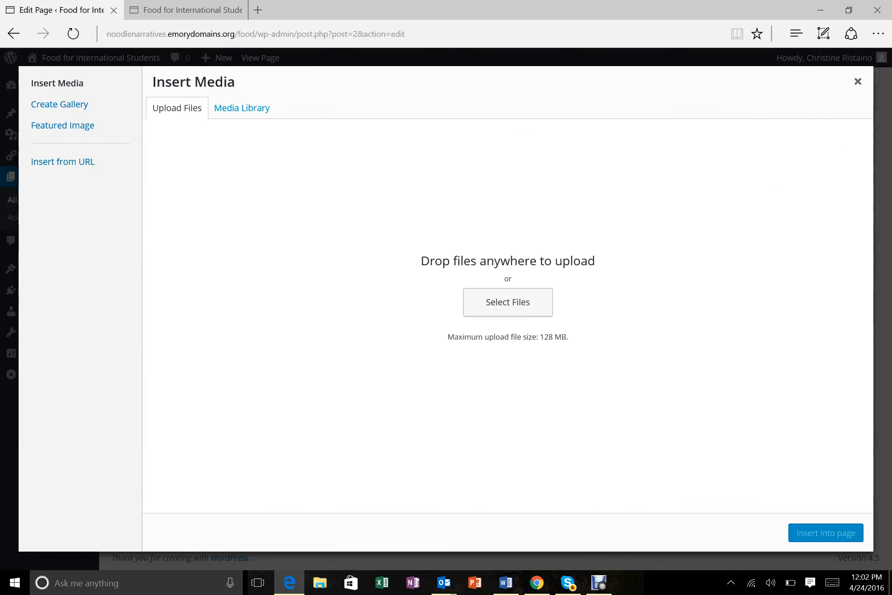
pyautogui.click(242, 108)
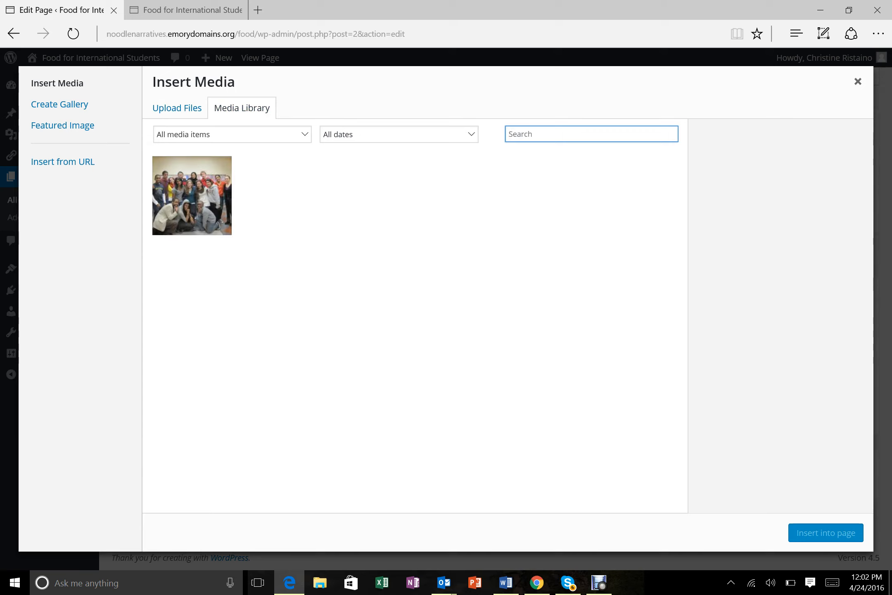
pyautogui.click(157, 220)
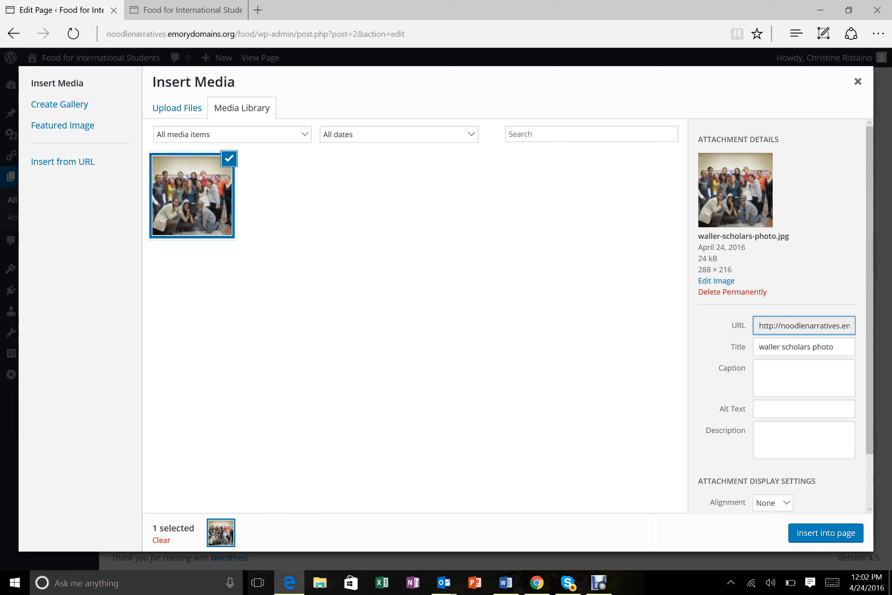
pyautogui.click(826, 533)
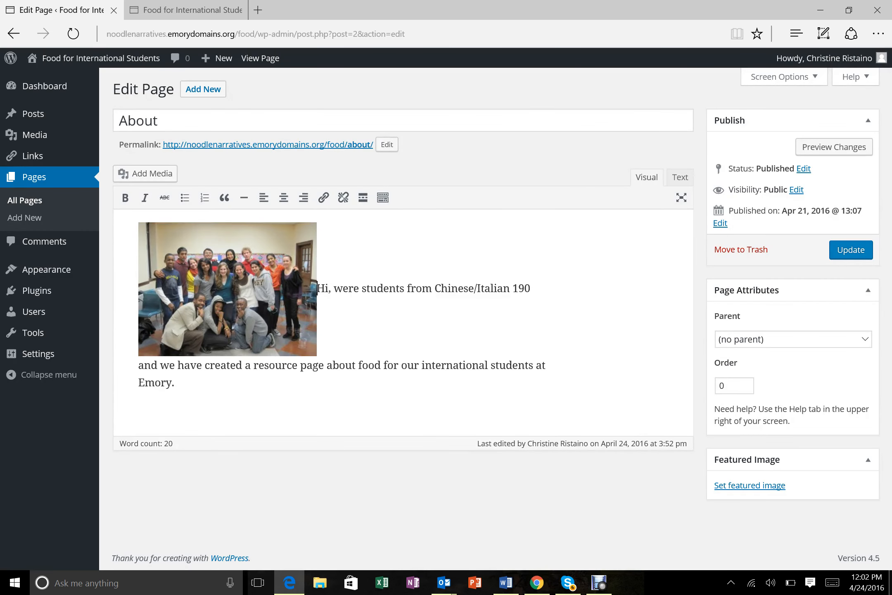
# - Move the About text onto its own line below the photo, update the page, and return to Dashboard
pyautogui.click(326, 288)
pyautogui.press('Return')
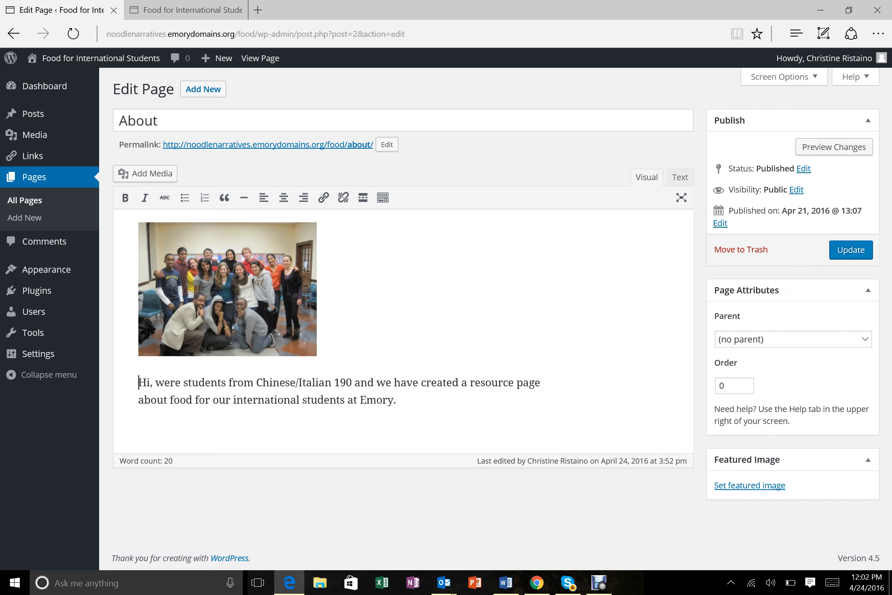
pyautogui.click(237, 228)
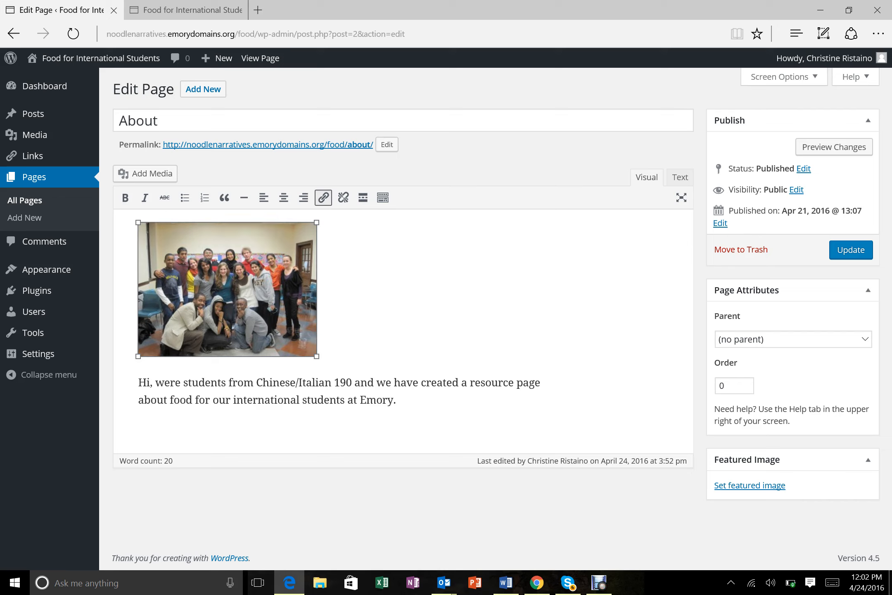
pyautogui.click(318, 288)
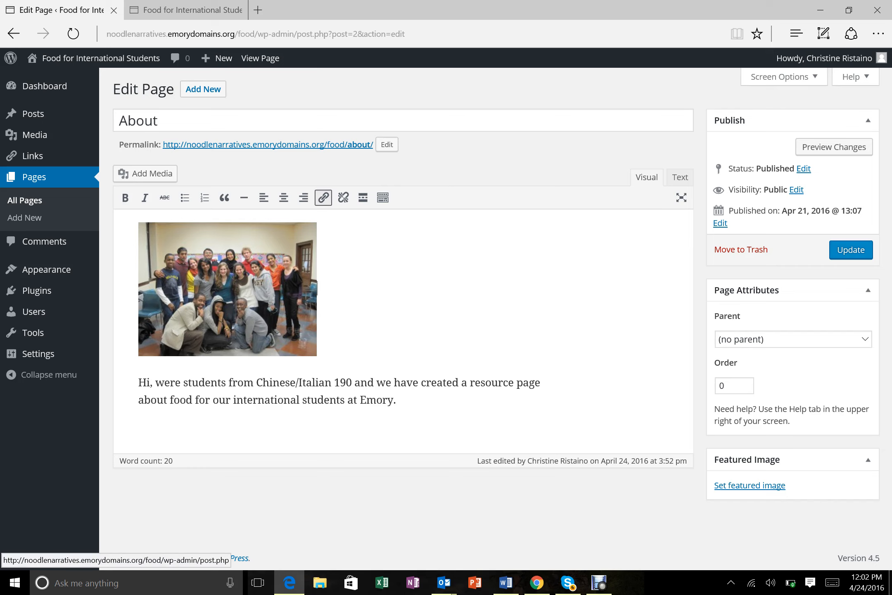
pyautogui.click(851, 249)
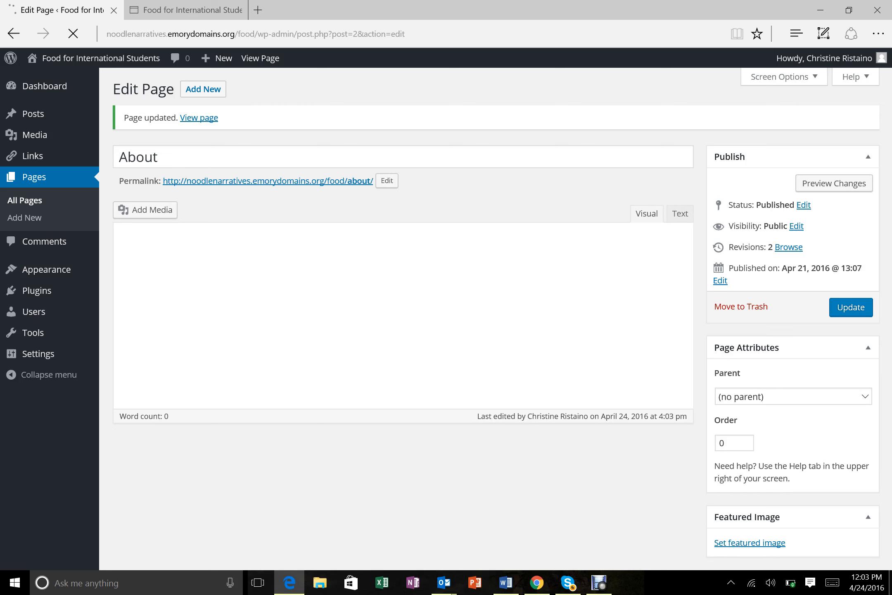
pyautogui.moveTo(45, 86)
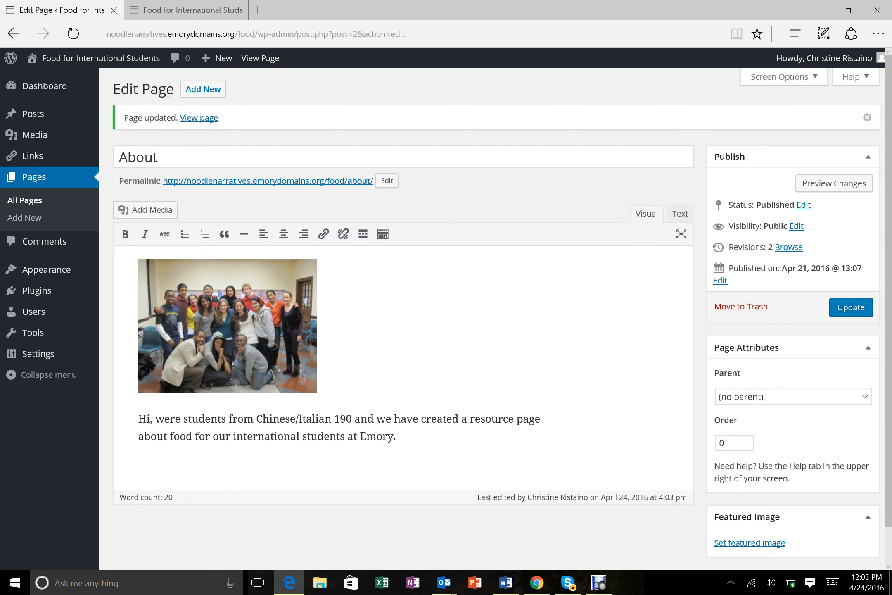
pyautogui.click(45, 86)
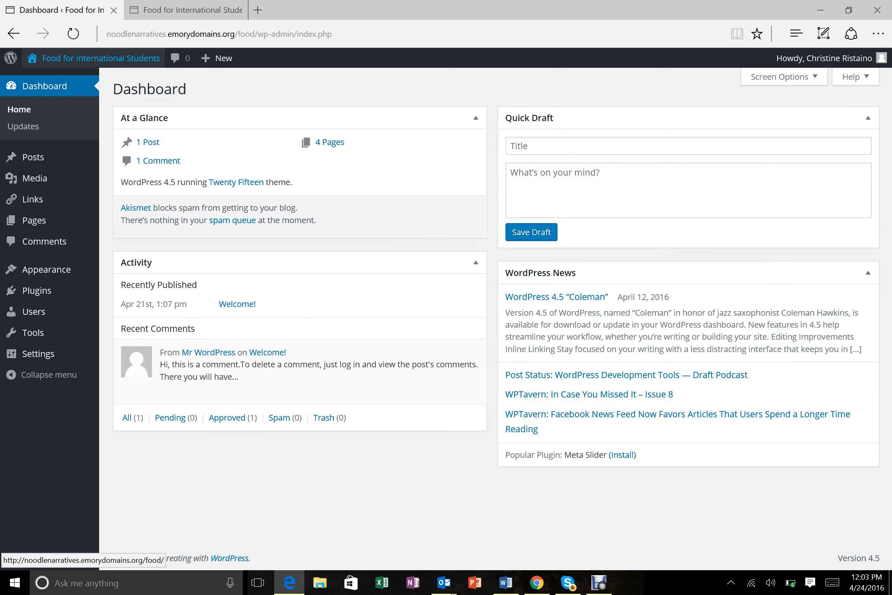
# - Open the live site and go to its About page to see the group photo above the text
pyautogui.click(101, 57)
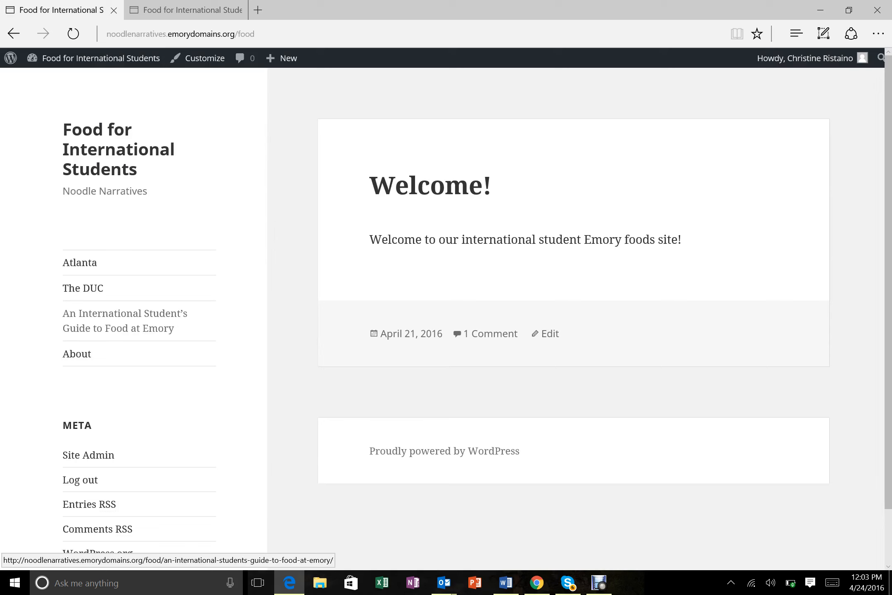
pyautogui.click(77, 353)
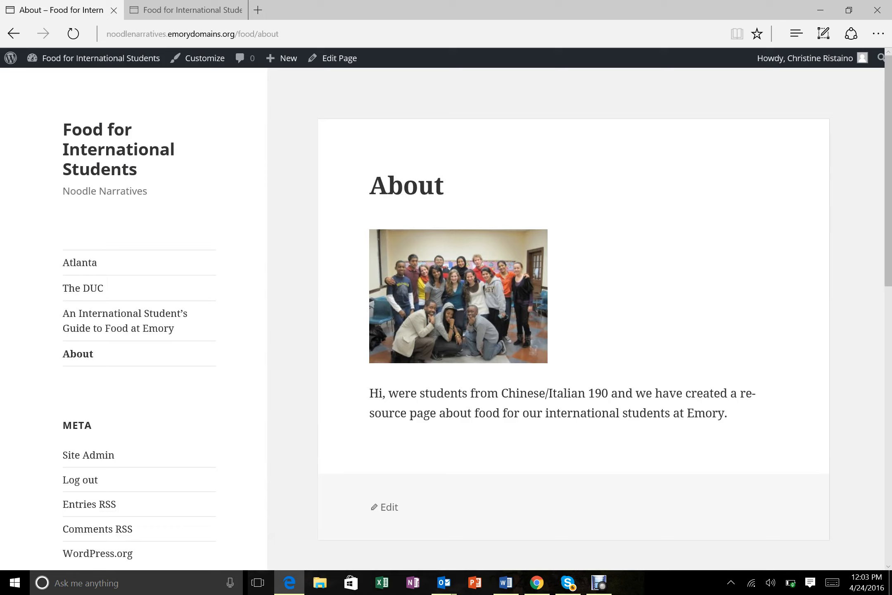
pyautogui.moveTo(806, 58)
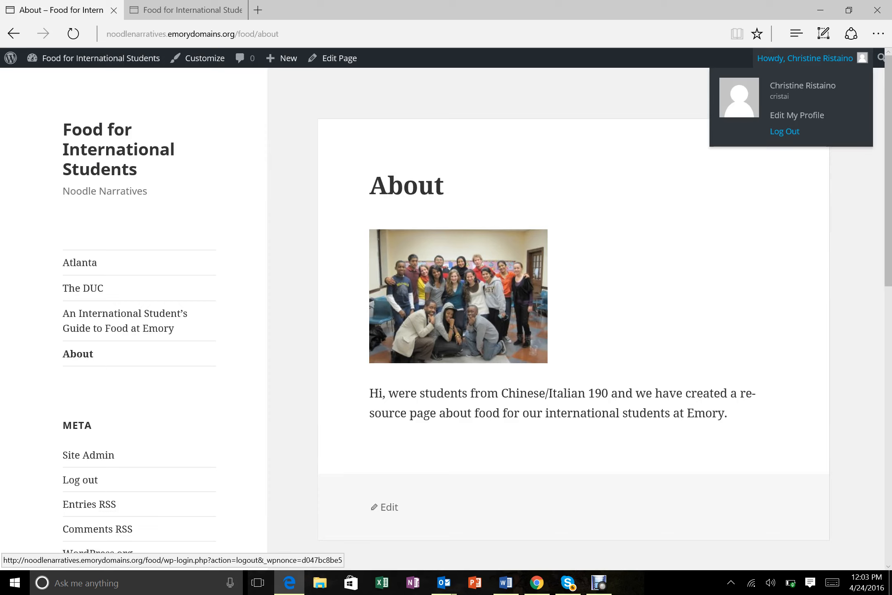
# - Log out of the WordPress site from the Howdy account menu and return to the Debut recorder
pyautogui.click(785, 131)
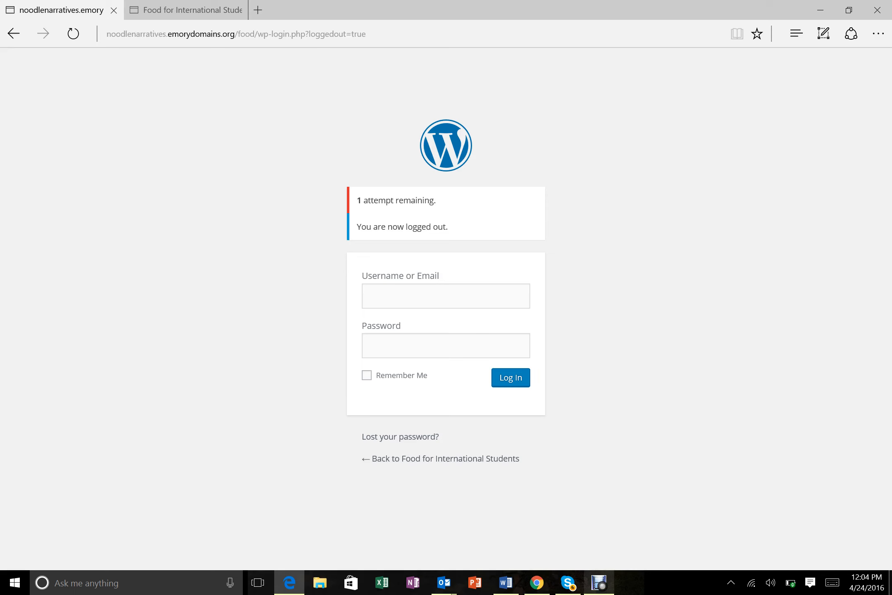
pyautogui.click(599, 583)
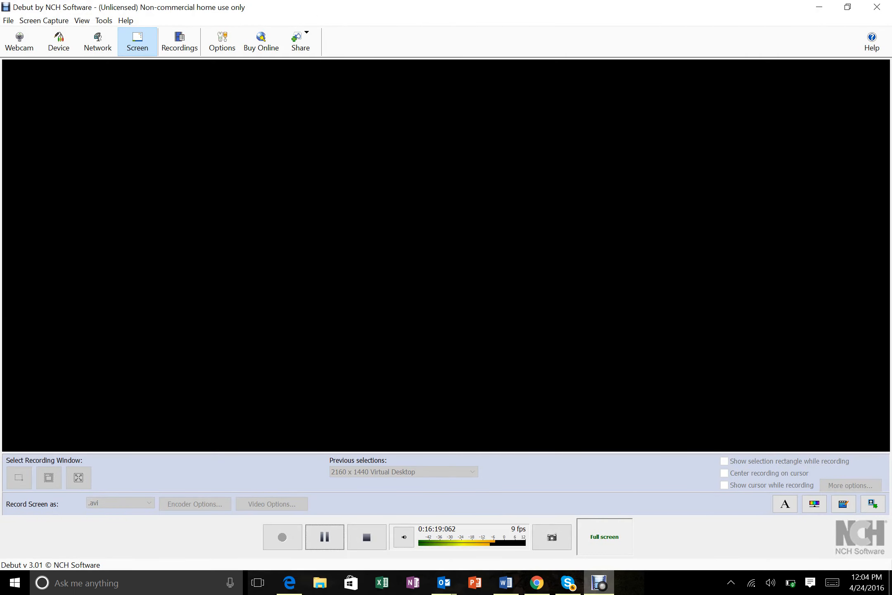